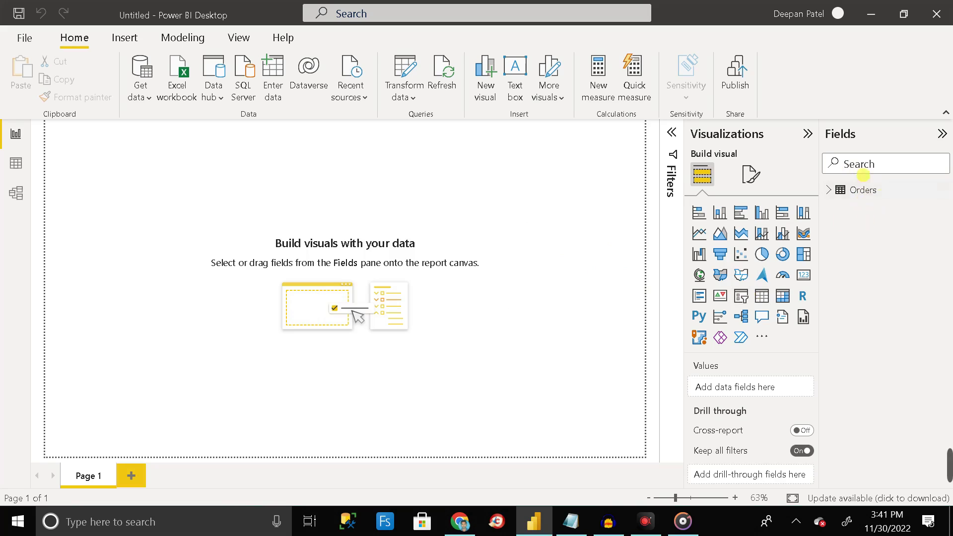
Expand the Orders table in the Fields pane to reveal Category, City, Sales and its other fields.
{"action": "left_click", "coordinate": [829, 189]}
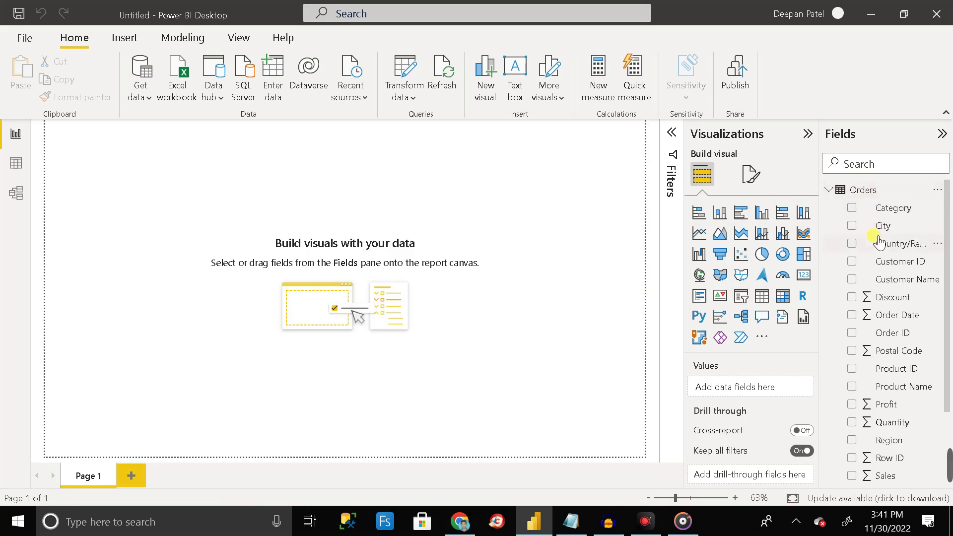
Add a slicer visual to the page using the Orders Category field.
{"action": "scroll", "coordinate": [902, 273], "scroll_direction": "down", "scroll_amount": 2}
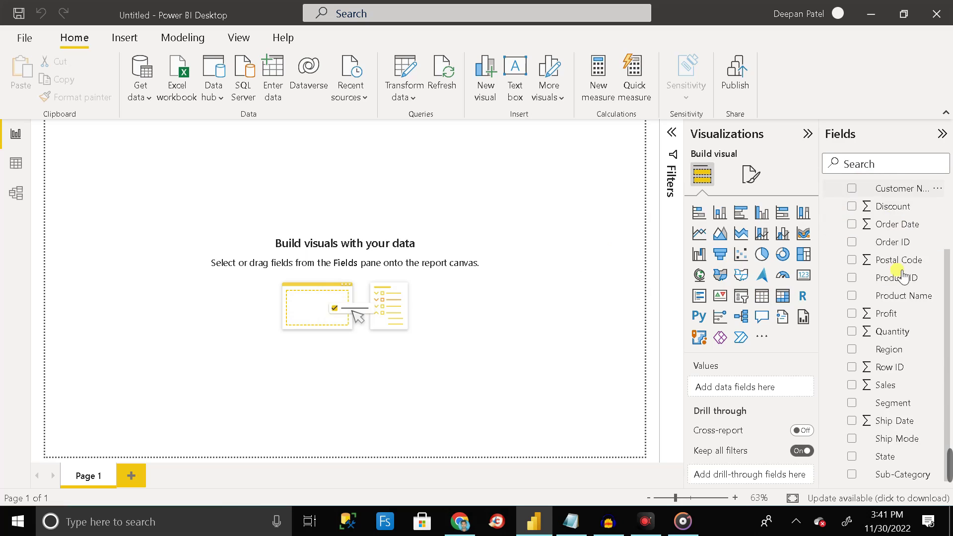
{"action": "scroll", "coordinate": [902, 275], "scroll_direction": "up", "scroll_amount": 2}
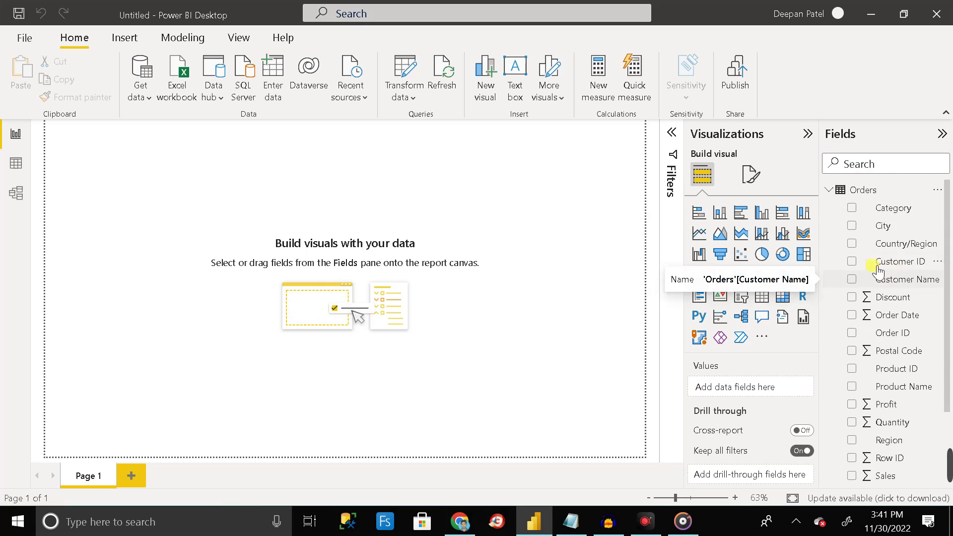
{"action": "left_click", "coordinate": [741, 296]}
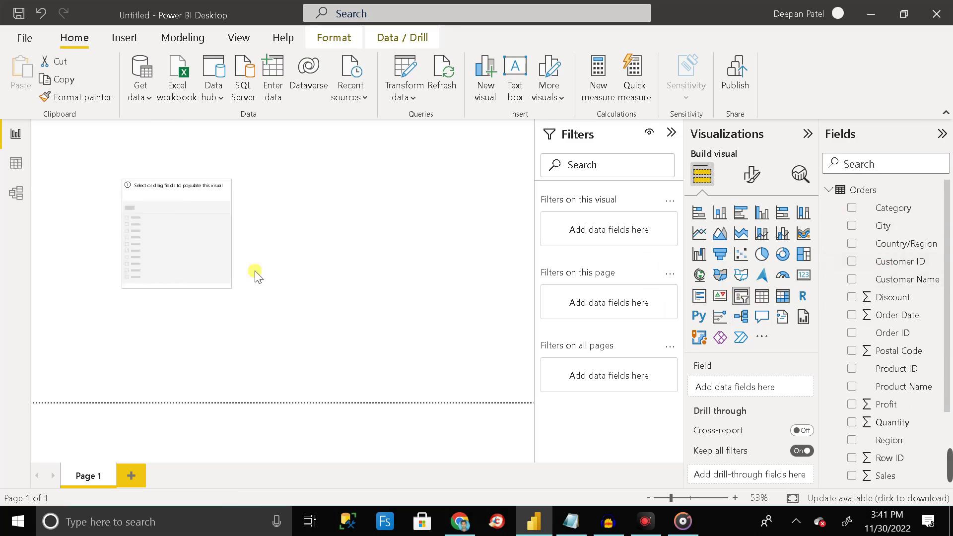
{"action": "left_click_drag", "start_coordinate": [892, 212], "coordinate": [768, 386]}
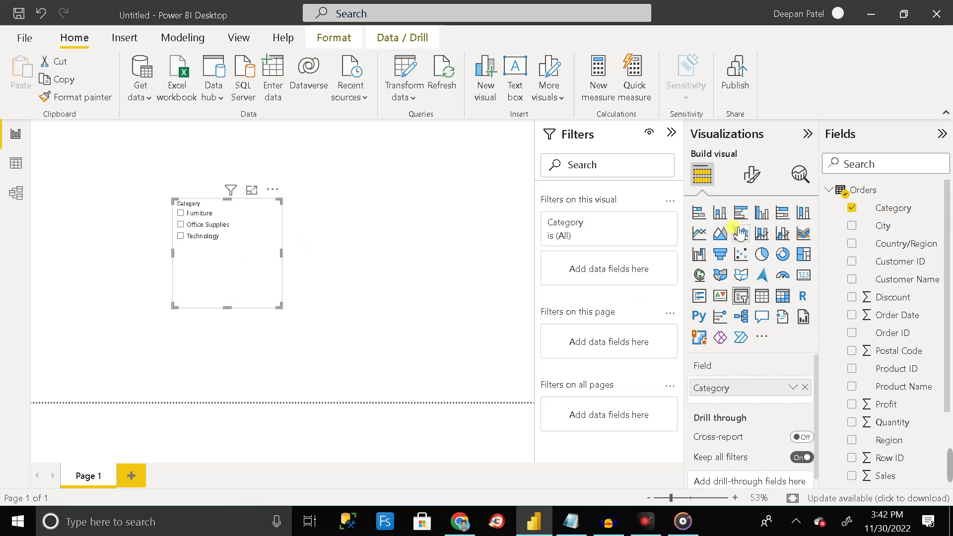
Set the slicer orientation to Horizontal, resize it to one row, and hide its header.
{"action": "left_click", "coordinate": [751, 174]}
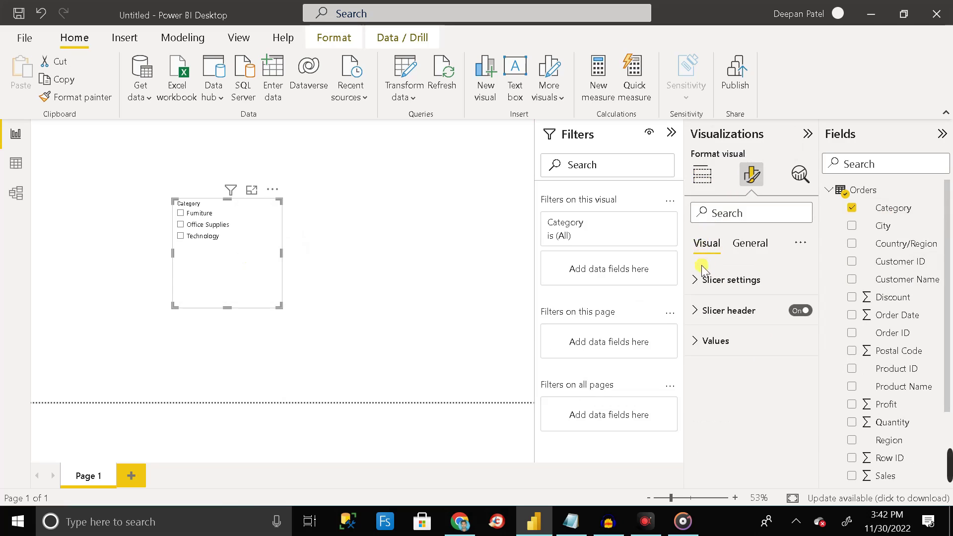
{"action": "left_click", "coordinate": [698, 280]}
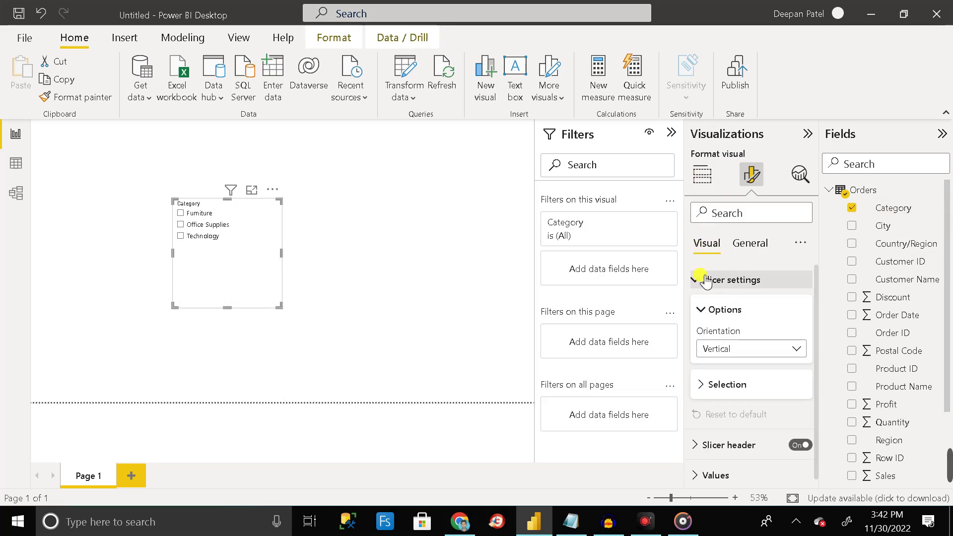
{"action": "left_click", "coordinate": [747, 349]}
{"action": "left_click", "coordinate": [752, 383]}
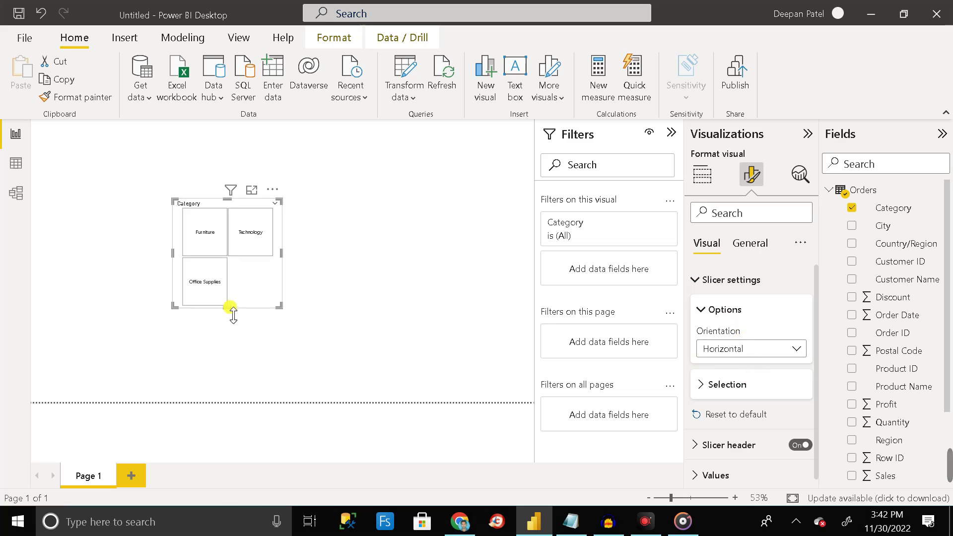
{"action": "left_click_drag", "start_coordinate": [228, 308], "coordinate": [388, 231]}
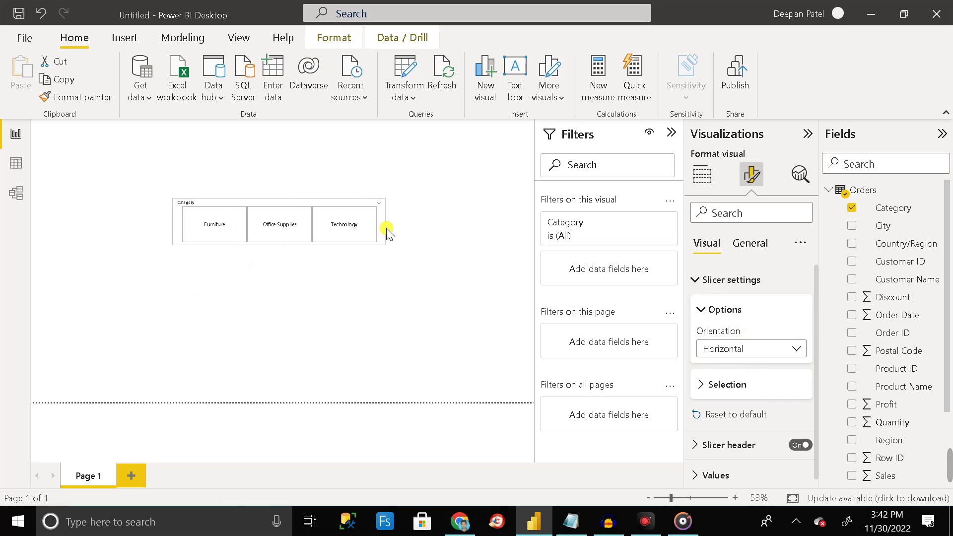
{"action": "left_click", "coordinate": [800, 444]}
Set the slicer's Values font color to blue.
{"action": "left_click", "coordinate": [704, 174]}
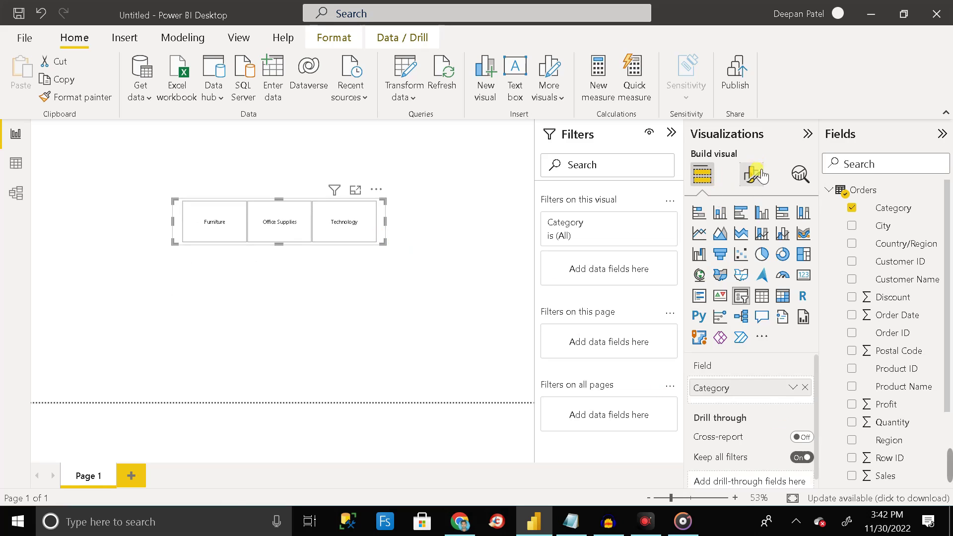
{"action": "left_click", "coordinate": [760, 175]}
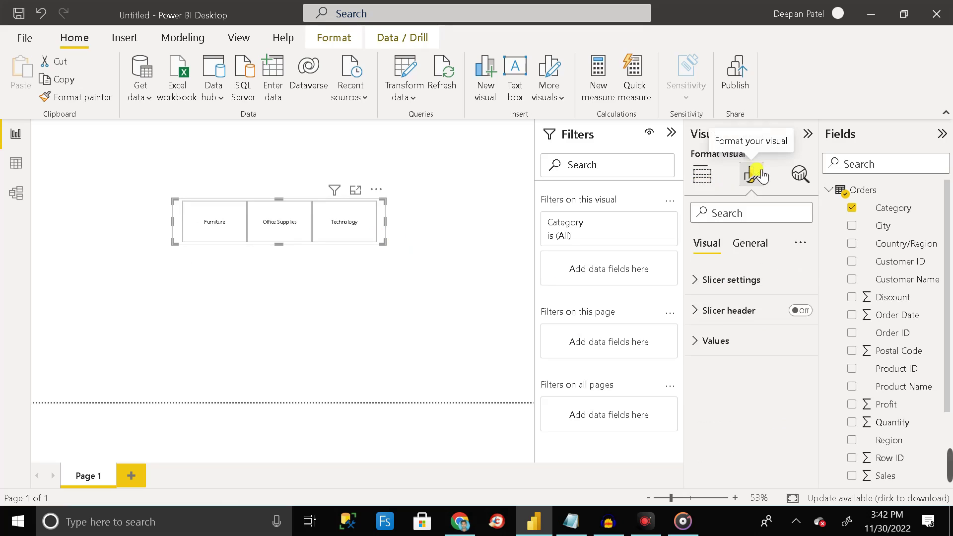
{"action": "left_click", "coordinate": [710, 341]}
{"action": "scroll", "coordinate": [744, 353], "scroll_direction": "down", "scroll_amount": 2}
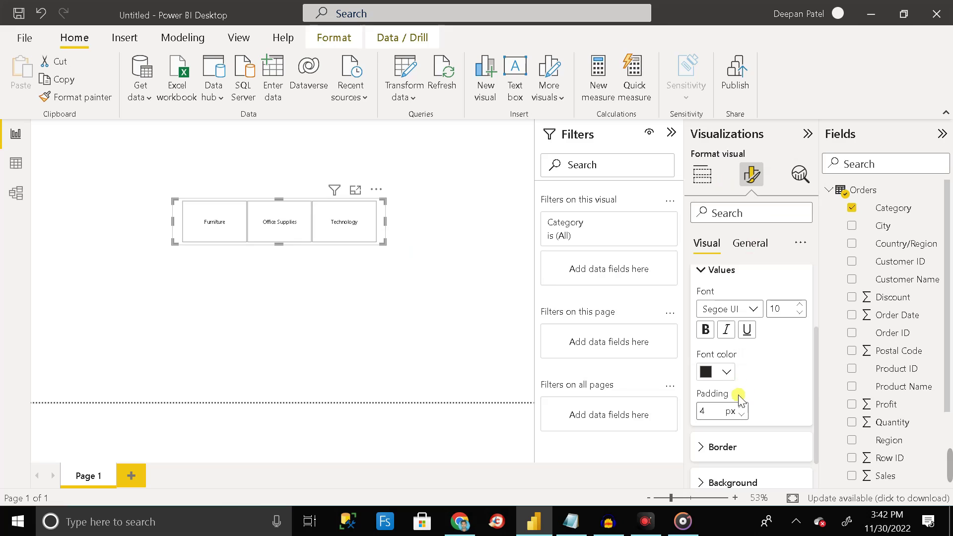
{"action": "left_click", "coordinate": [726, 373]}
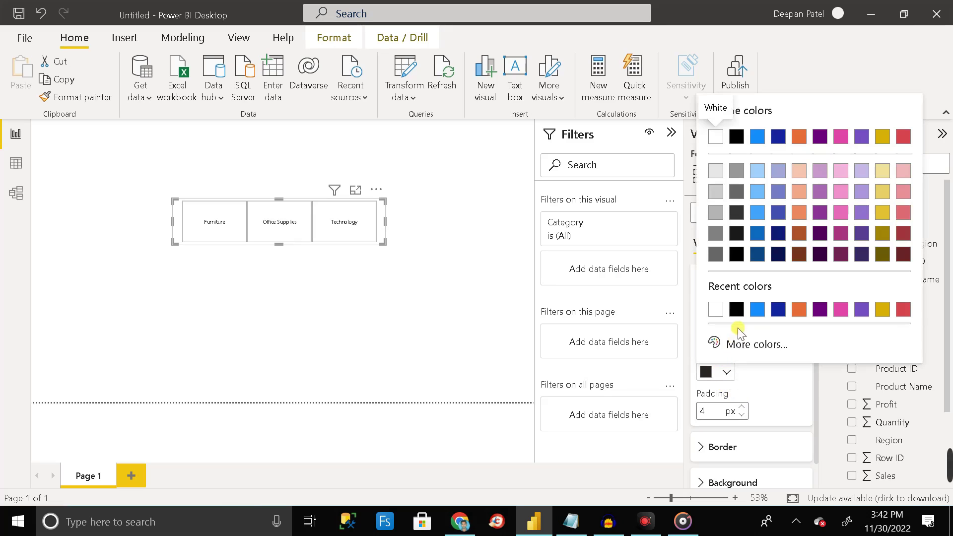
{"action": "left_click", "coordinate": [758, 310]}
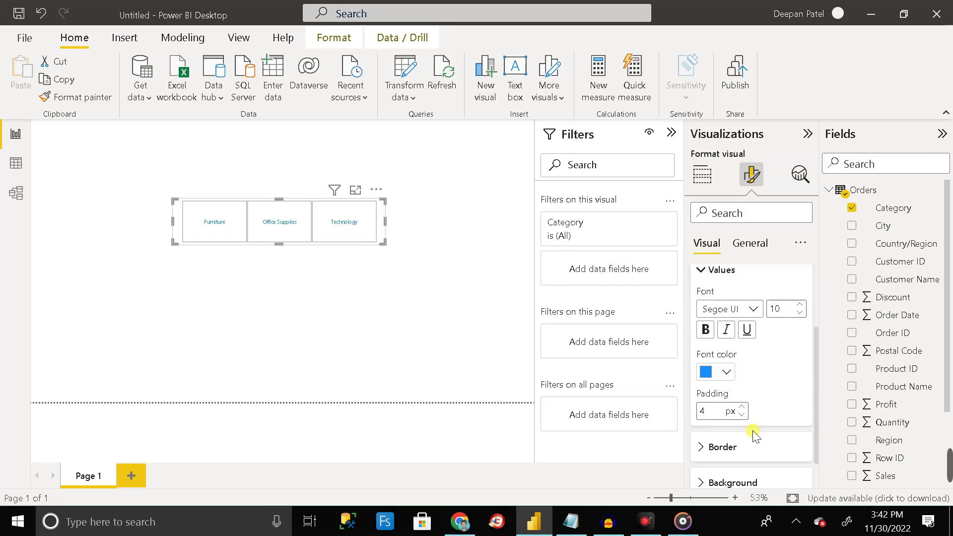
Give the slicer tiles an orange background color.
{"action": "scroll", "coordinate": [739, 439], "scroll_direction": "down", "scroll_amount": 1}
{"action": "left_click", "coordinate": [727, 448]}
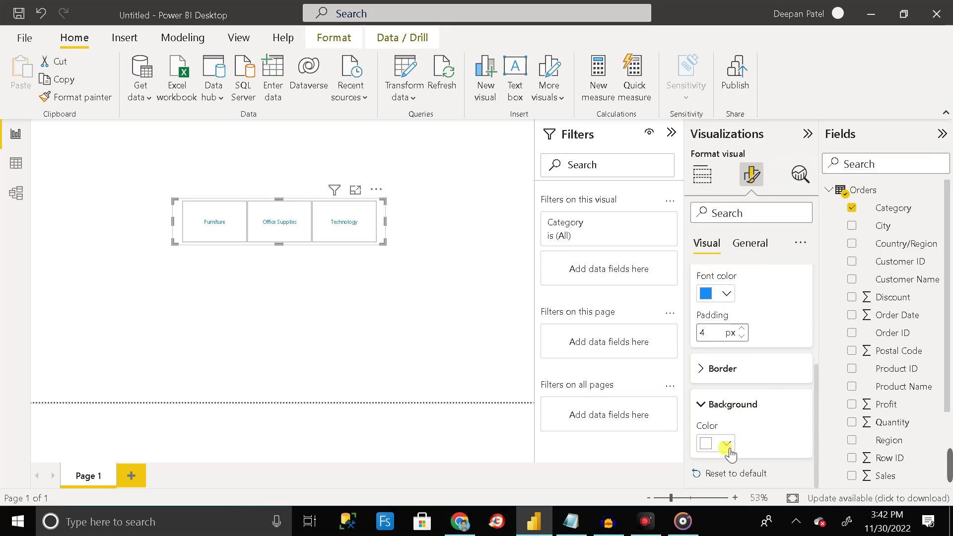
{"action": "left_click", "coordinate": [725, 443]}
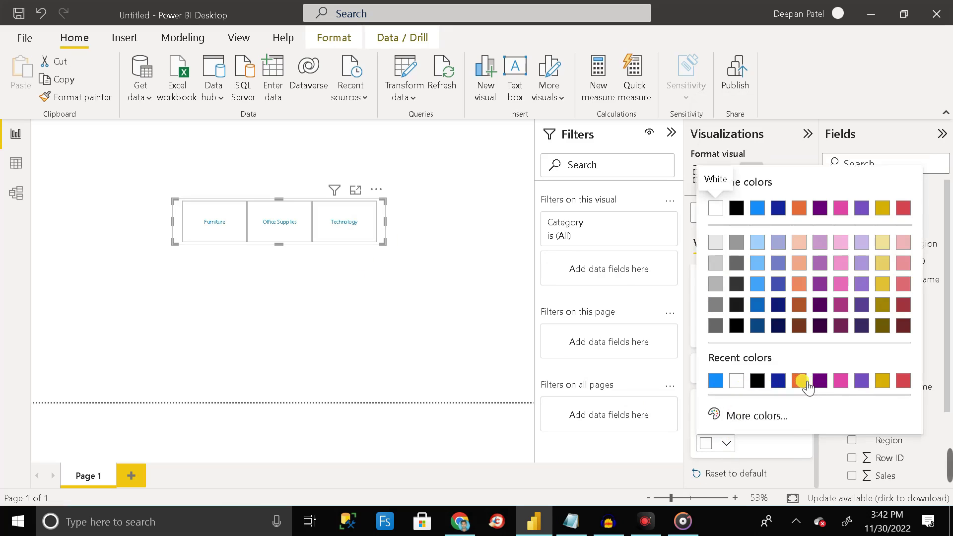
{"action": "left_click", "coordinate": [801, 380]}
Test the slicer by selecting the Technology and Office Supplies tiles.
{"action": "left_click", "coordinate": [360, 239]}
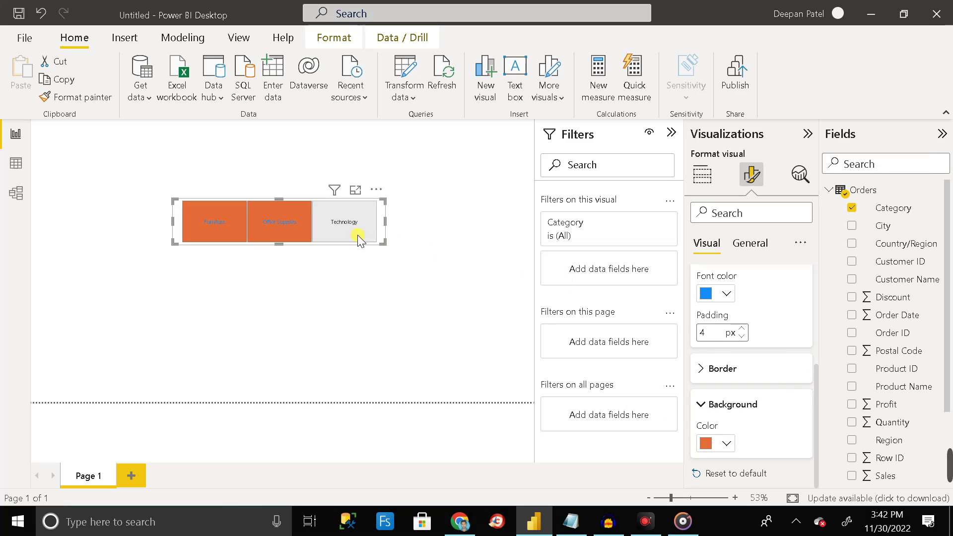
{"action": "left_click", "coordinate": [303, 237]}
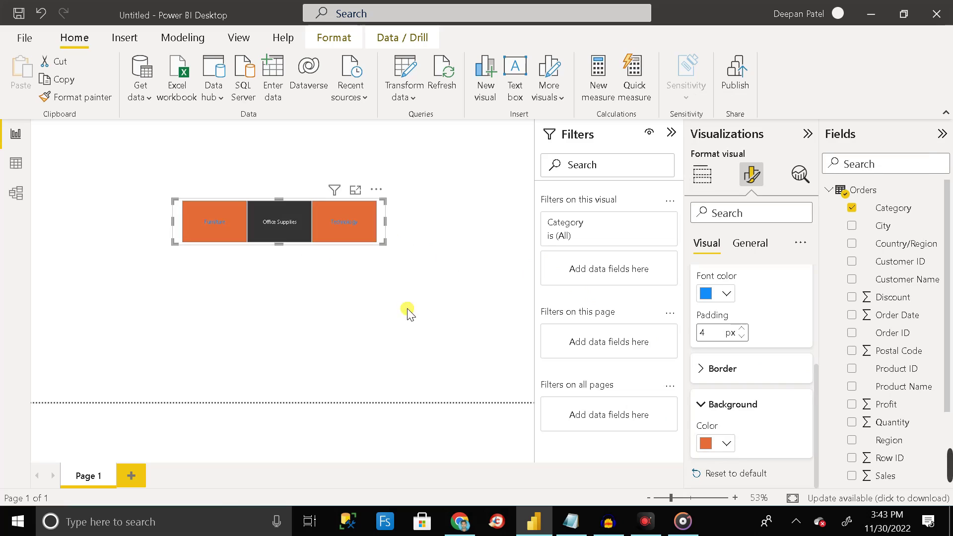
{"action": "left_click", "coordinate": [359, 236]}
{"action": "left_click", "coordinate": [303, 237]}
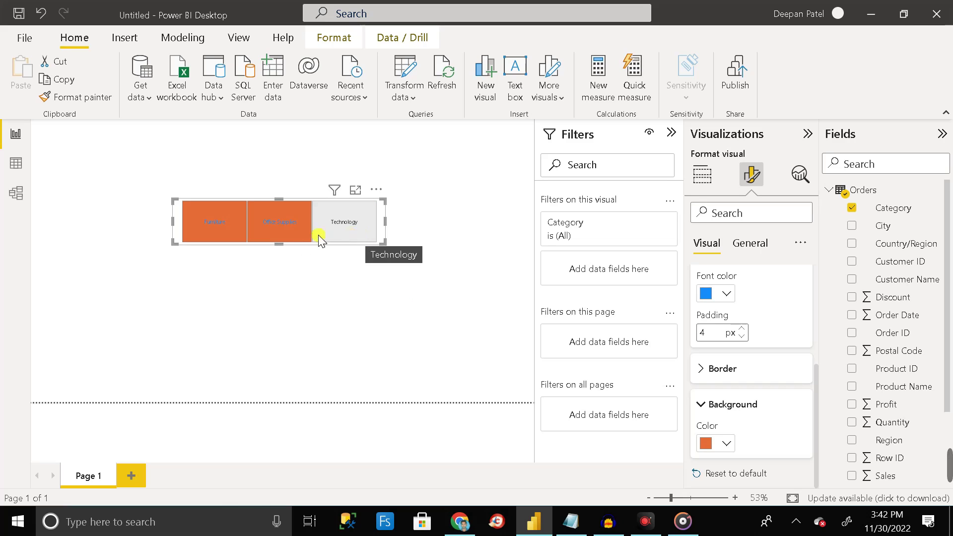
{"action": "left_click", "coordinate": [305, 235]}
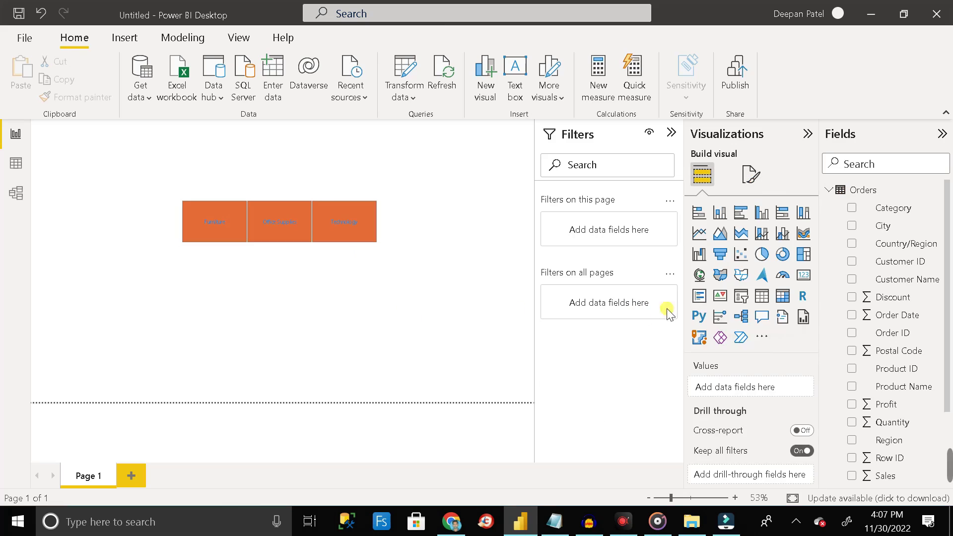
Search AppSource visuals for 'chicl' and add the Chiclet Slicer to the report.
{"action": "left_click", "coordinate": [763, 339]}
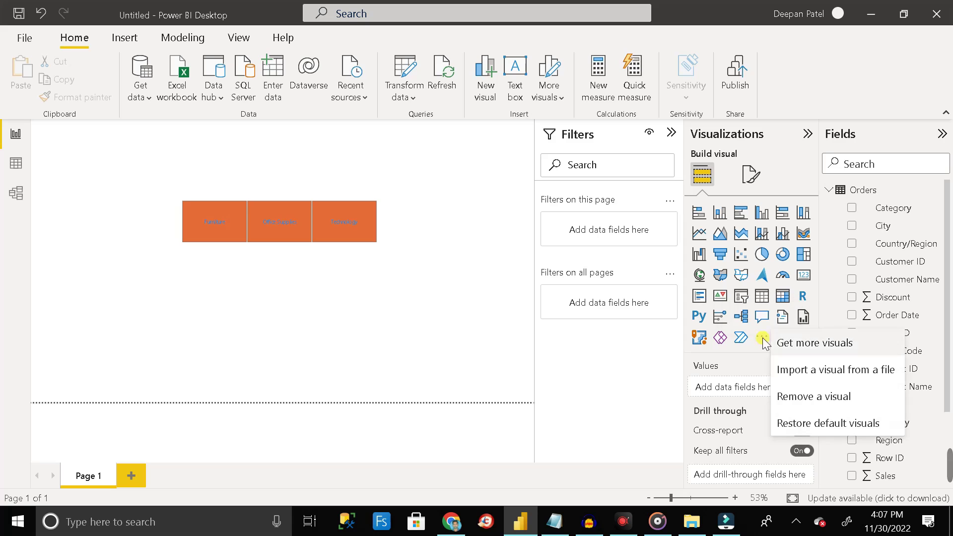
{"action": "left_click", "coordinate": [826, 343]}
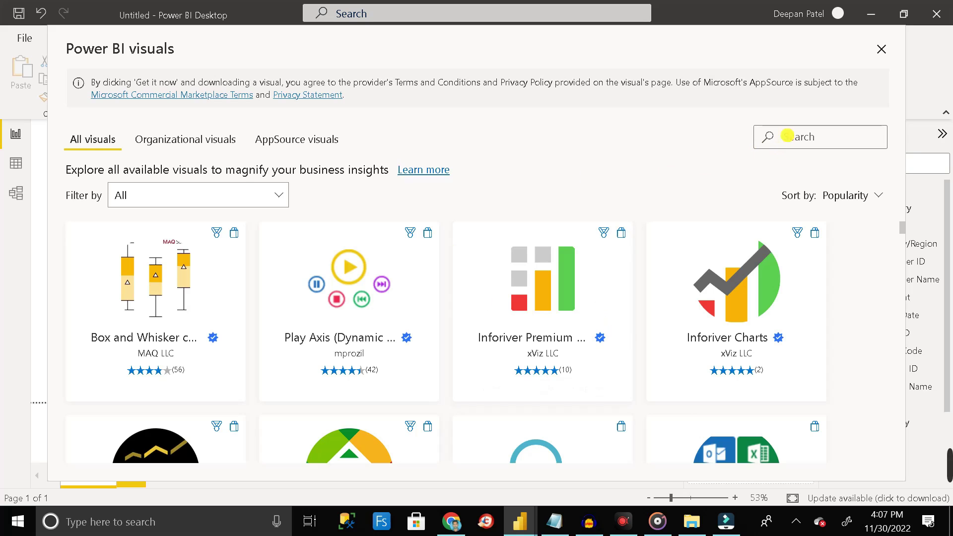
{"action": "type", "text": "chiclet"}
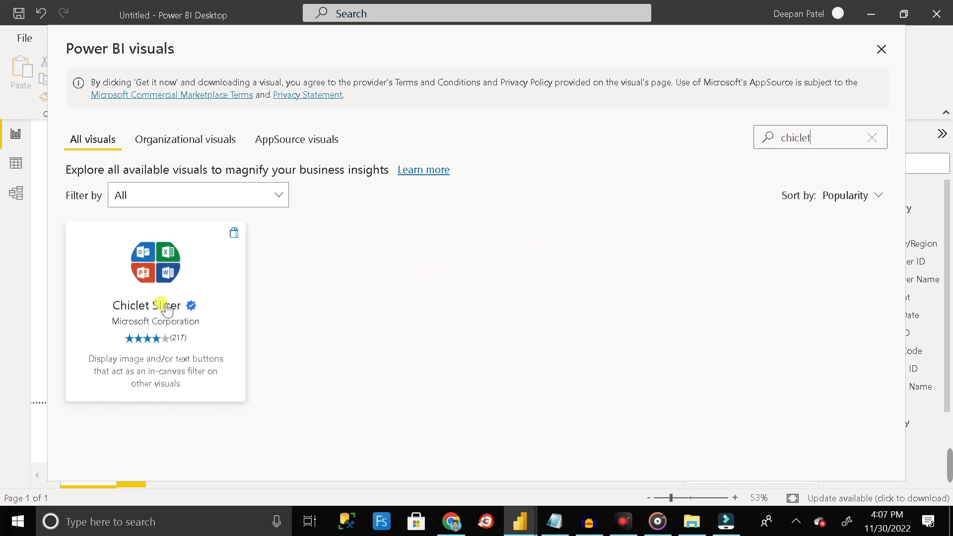
{"action": "left_click", "coordinate": [193, 270]}
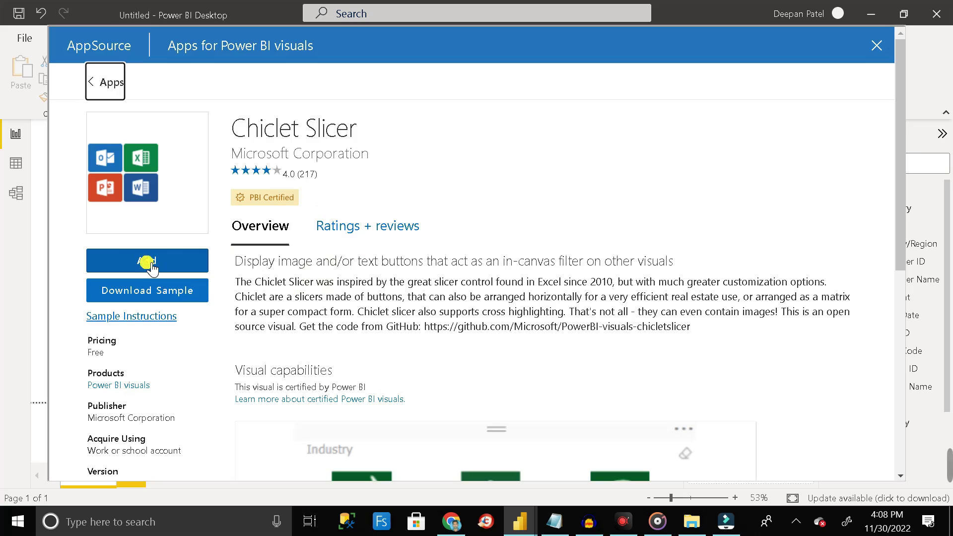
{"action": "left_click", "coordinate": [149, 261]}
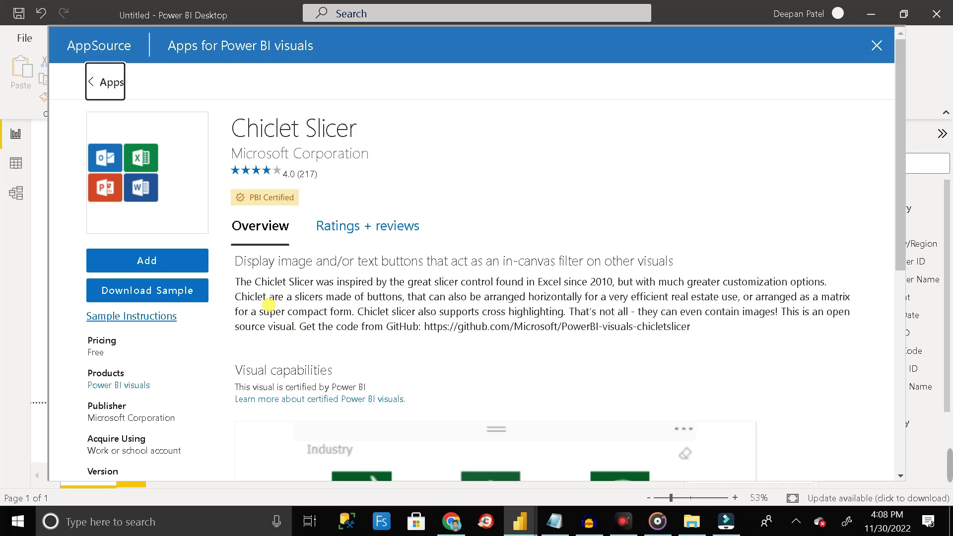
{"action": "left_click", "coordinate": [149, 260]}
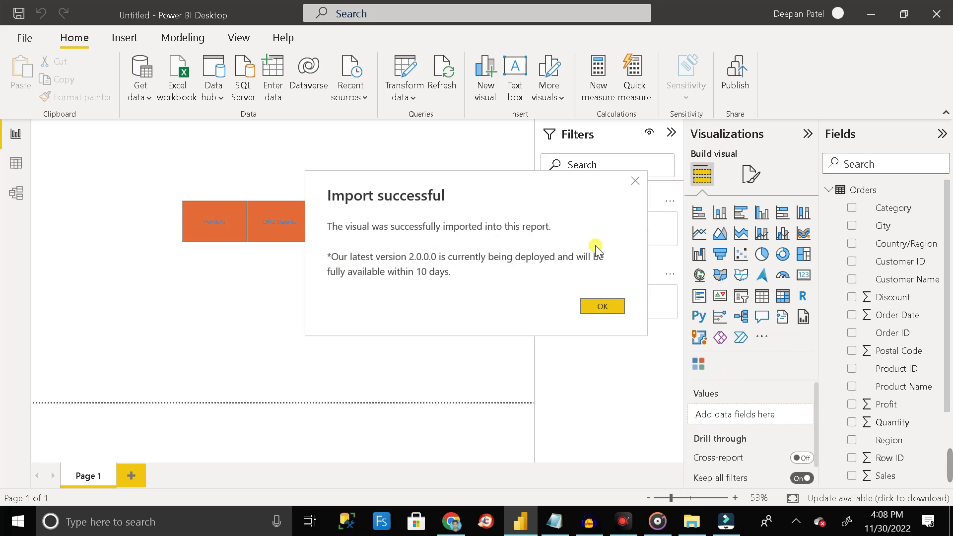
Place a widened Chiclet Slicer of Category below the existing slicer, clearing the Office Supplies filter.
{"action": "left_click", "coordinate": [608, 304]}
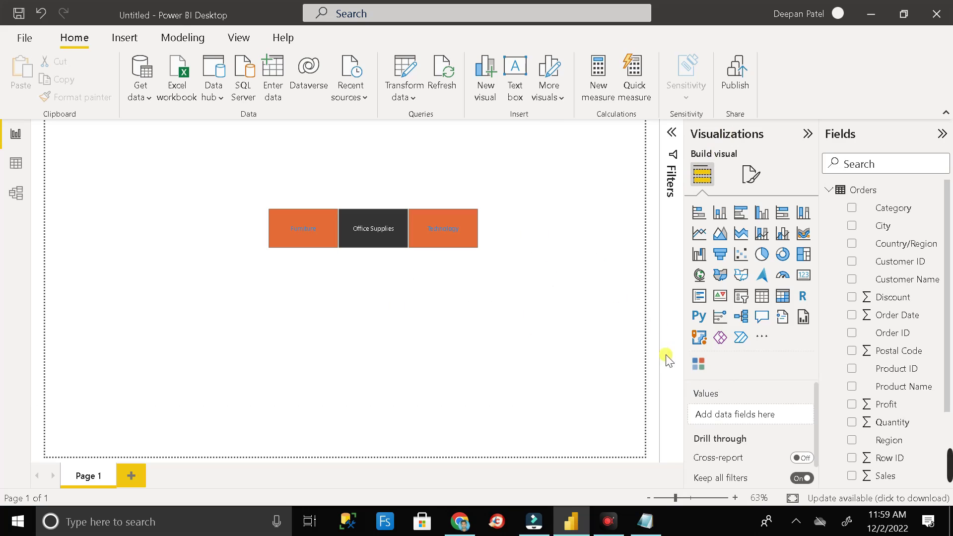
{"action": "left_click", "coordinate": [698, 364]}
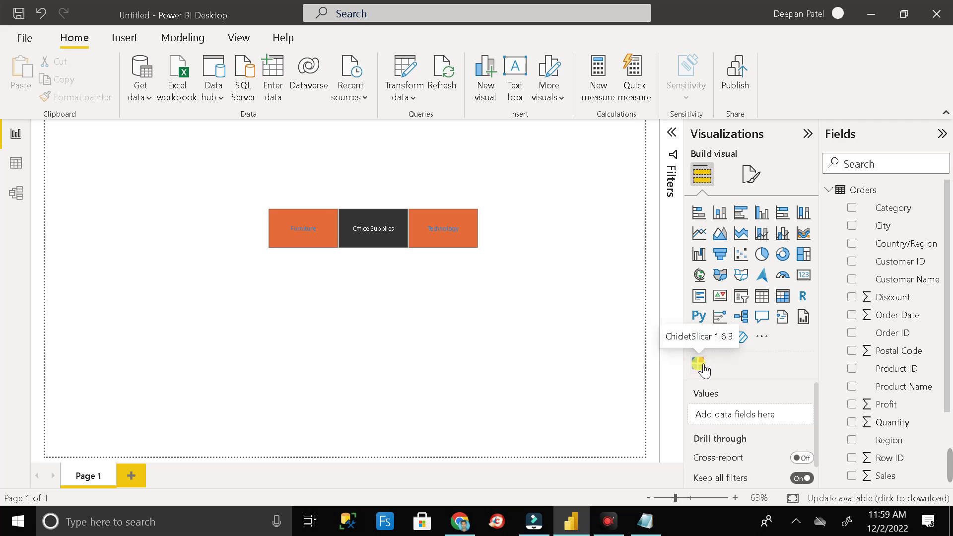
{"action": "left_click_drag", "start_coordinate": [231, 269], "coordinate": [354, 386]}
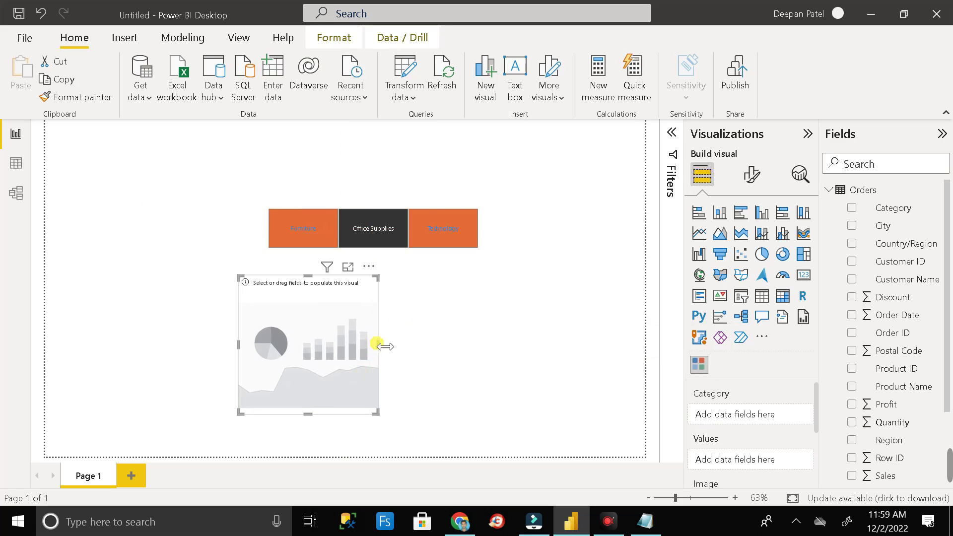
{"action": "left_click_drag", "start_coordinate": [378, 344], "coordinate": [502, 344]}
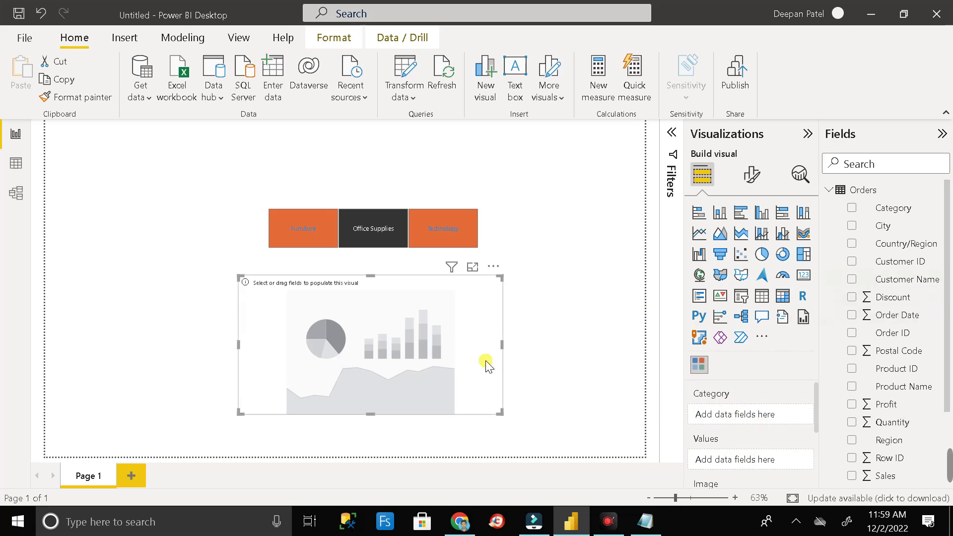
{"action": "left_click_drag", "start_coordinate": [905, 210], "coordinate": [775, 418]}
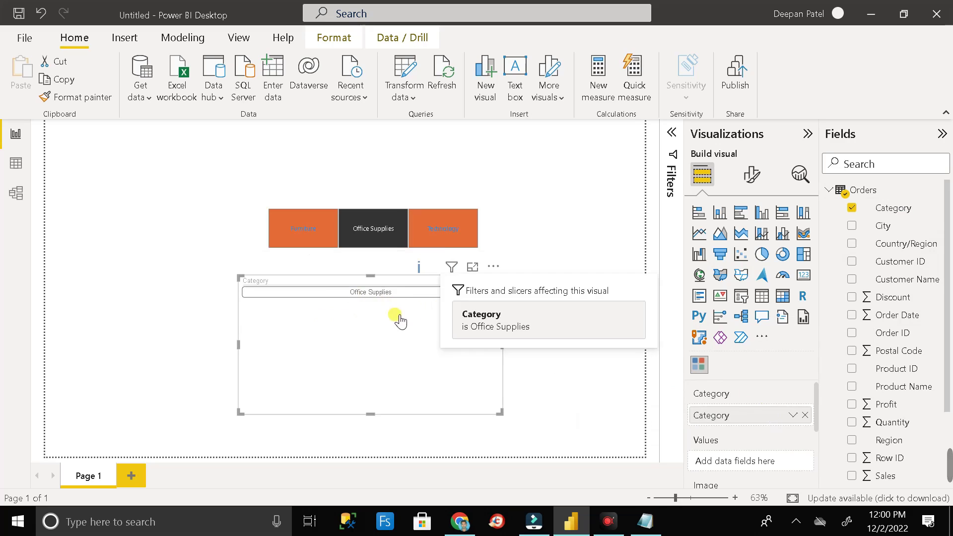
{"action": "left_click", "coordinate": [376, 244]}
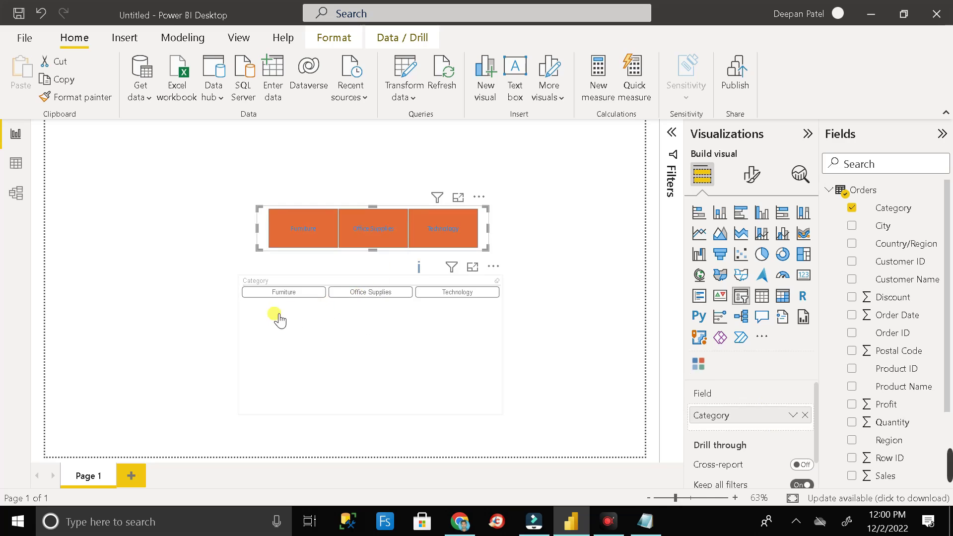
Set the Chiclet Slicer's chiclet text size to 13.
{"action": "left_click", "coordinate": [410, 343]}
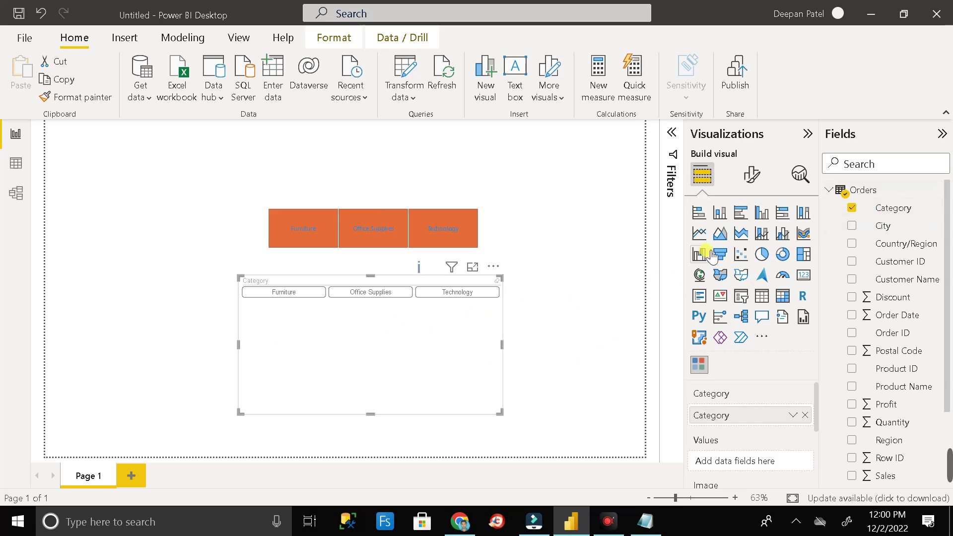
{"action": "left_click", "coordinate": [752, 177]}
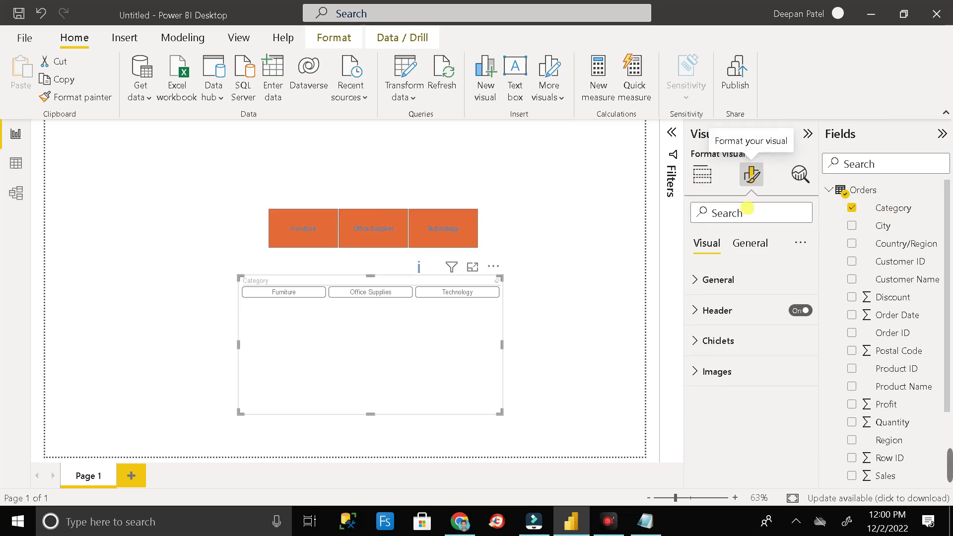
{"action": "left_click", "coordinate": [700, 342]}
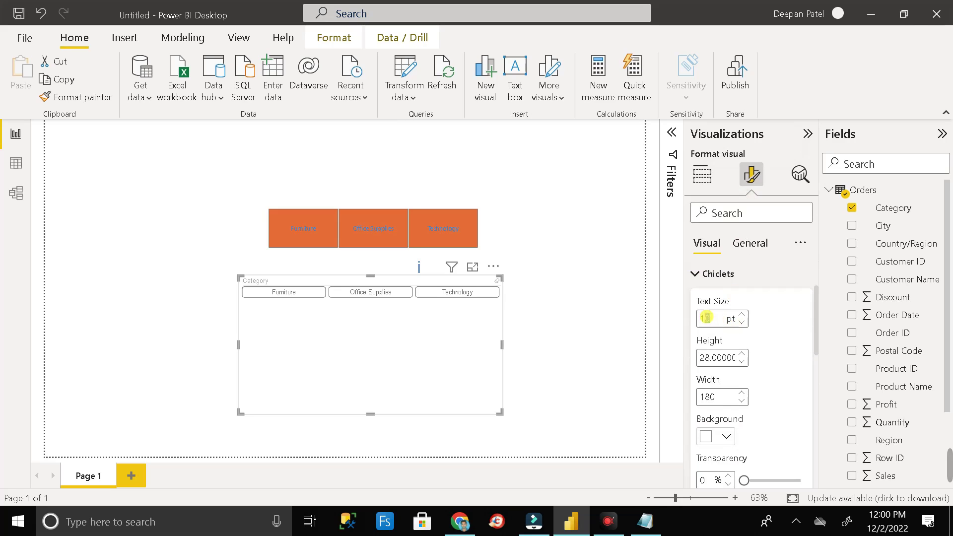
{"action": "type", "text": "3"}
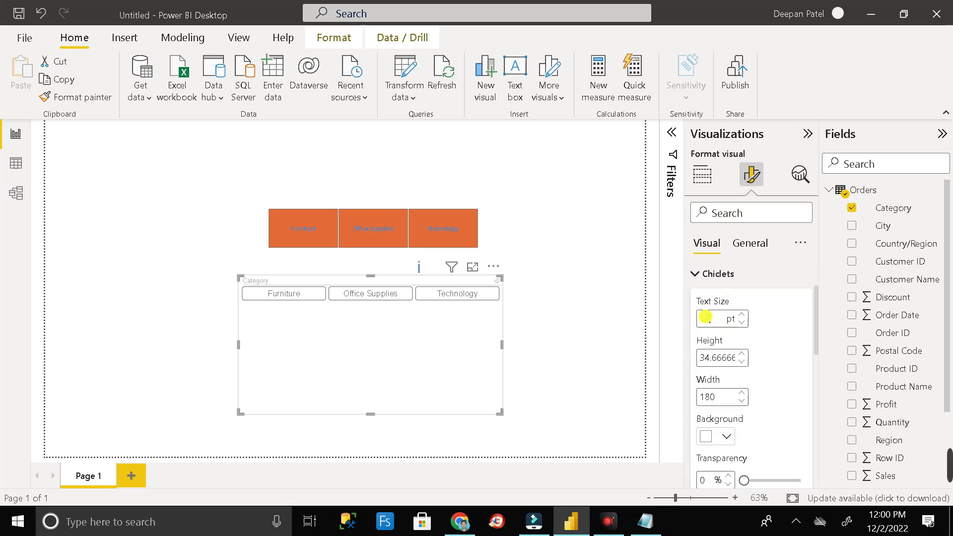
{"action": "left_click", "coordinate": [720, 356]}
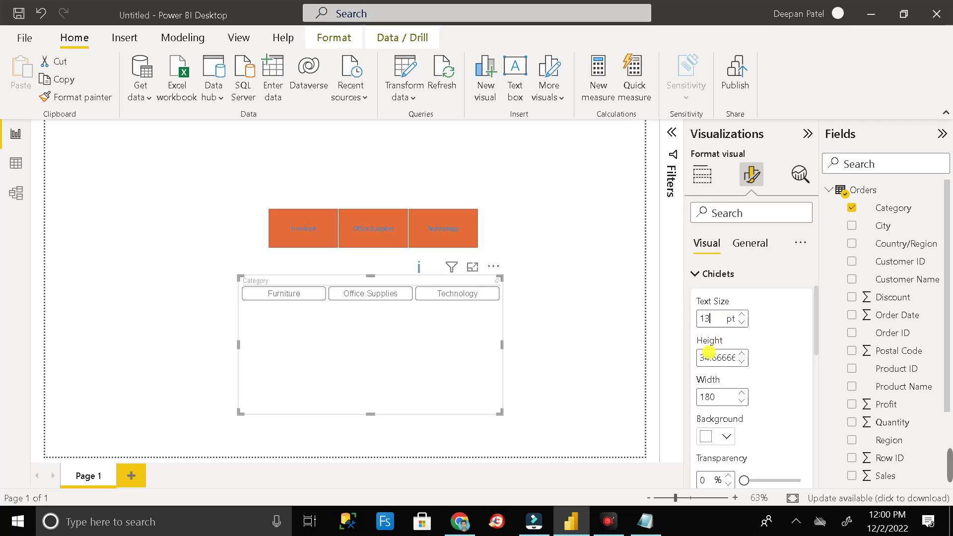
Adjust the chiclet height and set the chiclet width to 143.
{"action": "scroll", "coordinate": [755, 334], "scroll_direction": "up", "scroll_amount": 2}
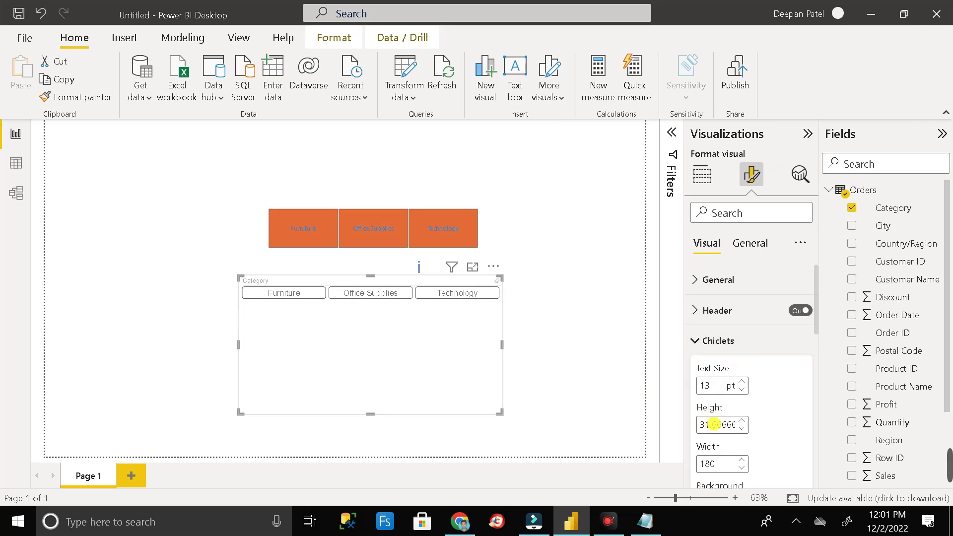
{"action": "key", "text": "BackSpace"}
{"action": "type", "text": "6"}
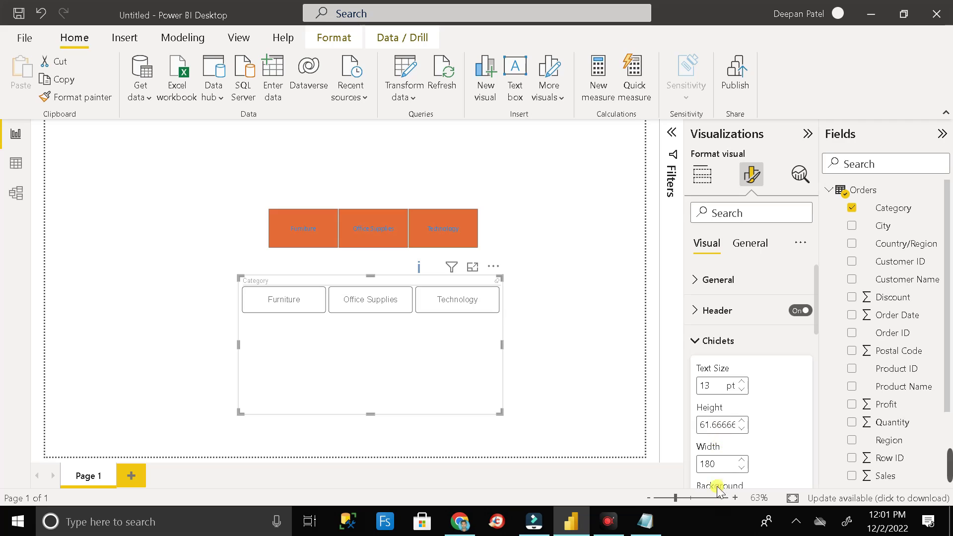
{"action": "double_click", "coordinate": [707, 464]}
{"action": "type", "text": "143"}
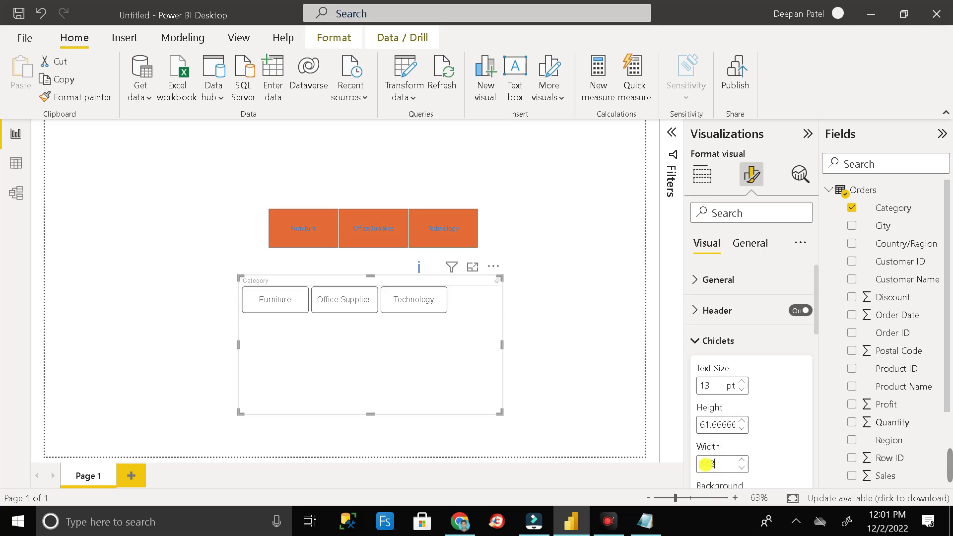
{"action": "scroll", "coordinate": [706, 397], "scroll_direction": "down", "scroll_amount": 3}
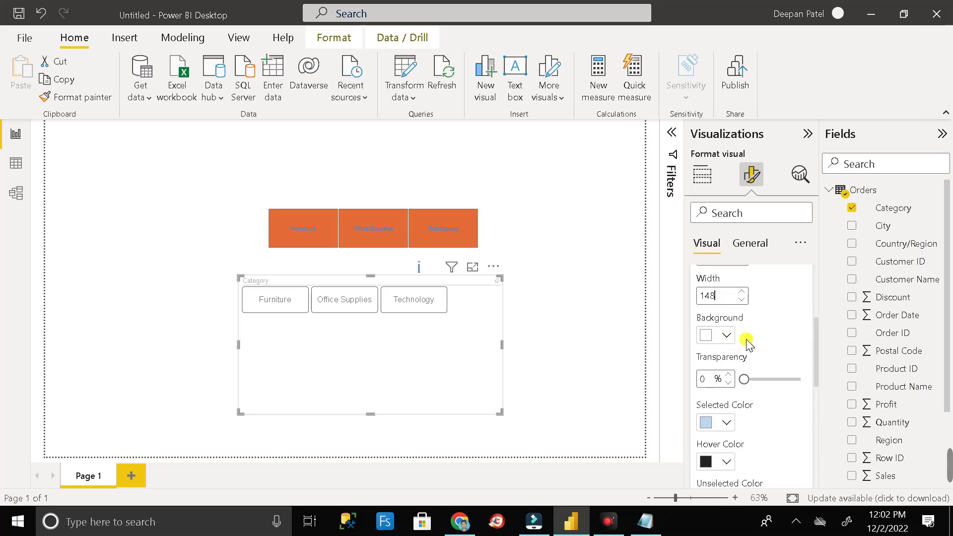
{"action": "scroll", "coordinate": [747, 342], "scroll_direction": "down", "scroll_amount": 2}
{"action": "scroll", "coordinate": [748, 387], "scroll_direction": "up", "scroll_amount": 1}
{"action": "scroll", "coordinate": [740, 372], "scroll_direction": "down", "scroll_amount": 1}
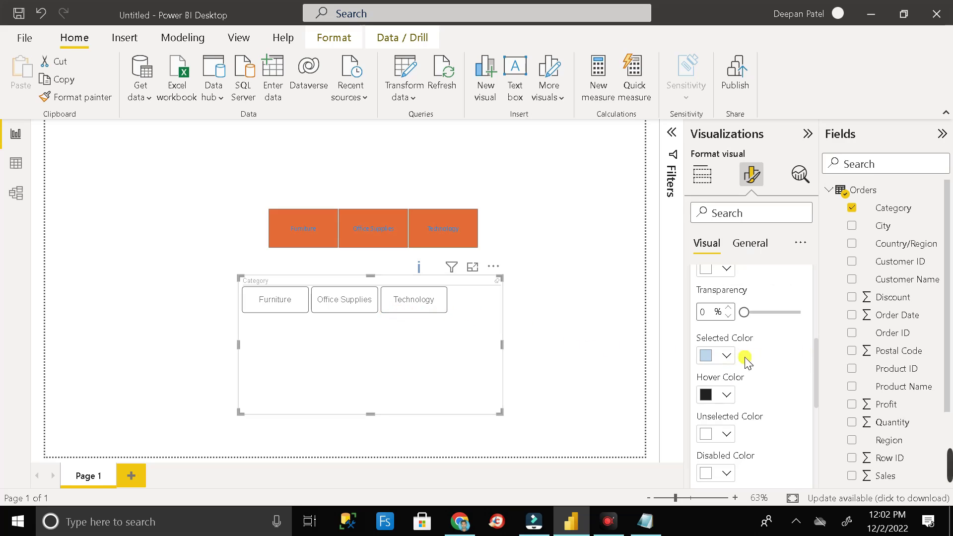
Set the selected chiclet color to green #02C022 and the hover color to cyan #04F8F4.
{"action": "left_click", "coordinate": [726, 356]}
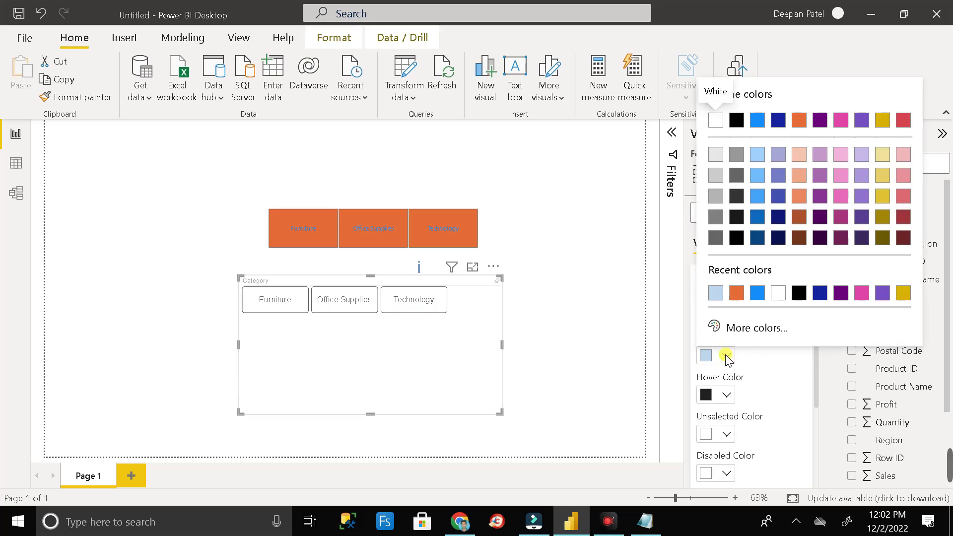
{"action": "left_click", "coordinate": [753, 328]}
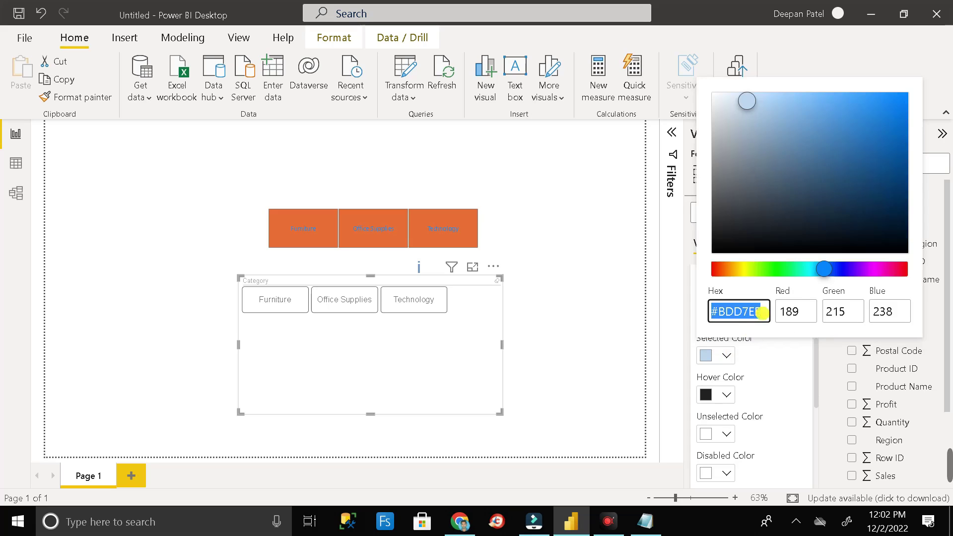
{"action": "key", "text": "BackSpace"}
{"action": "type", "text": "#02C022"}
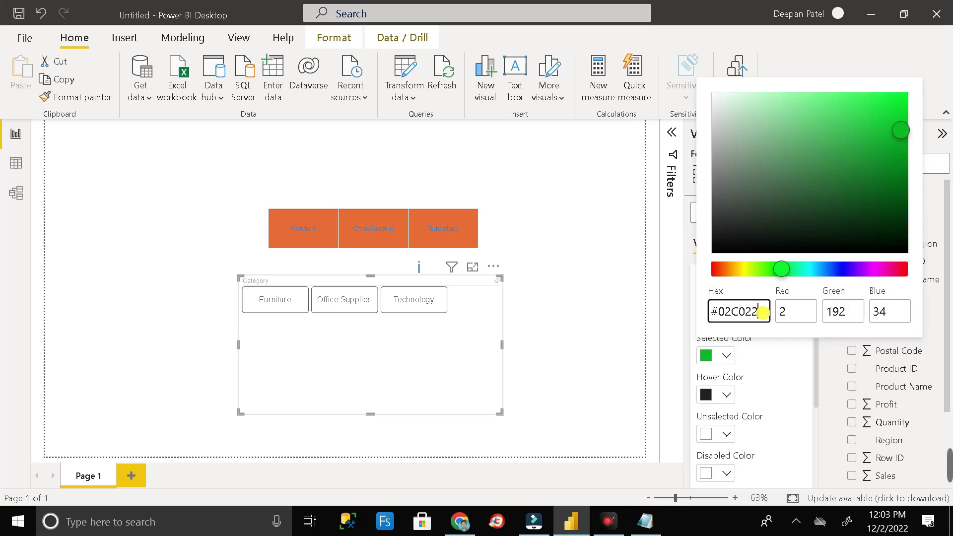
{"action": "left_click", "coordinate": [787, 361]}
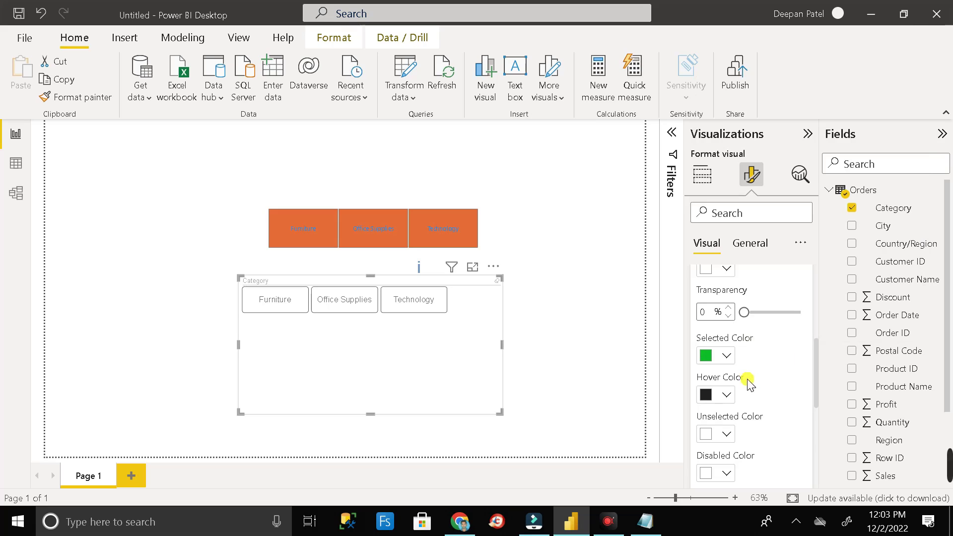
{"action": "left_click", "coordinate": [733, 403]}
{"action": "left_click", "coordinate": [772, 397]}
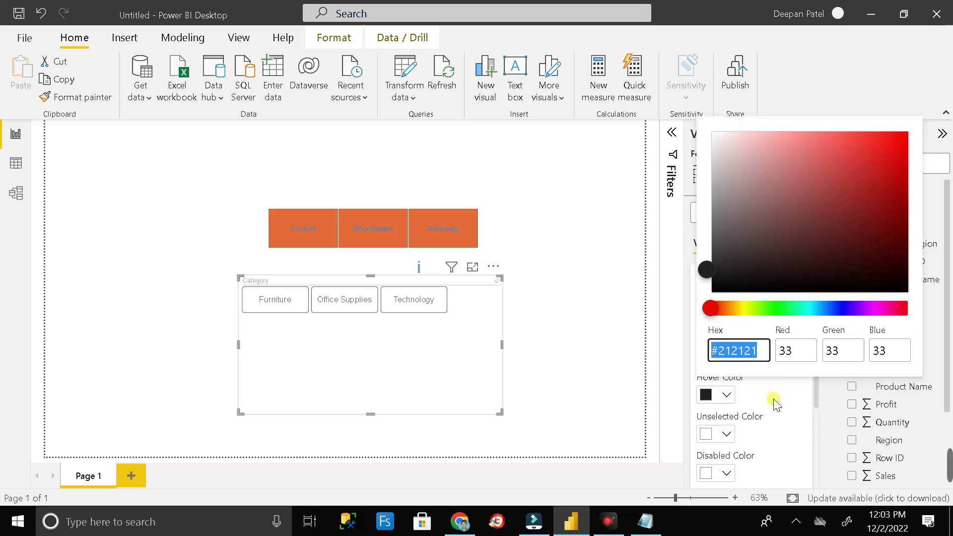
{"action": "type", "text": "#04F8F4"}
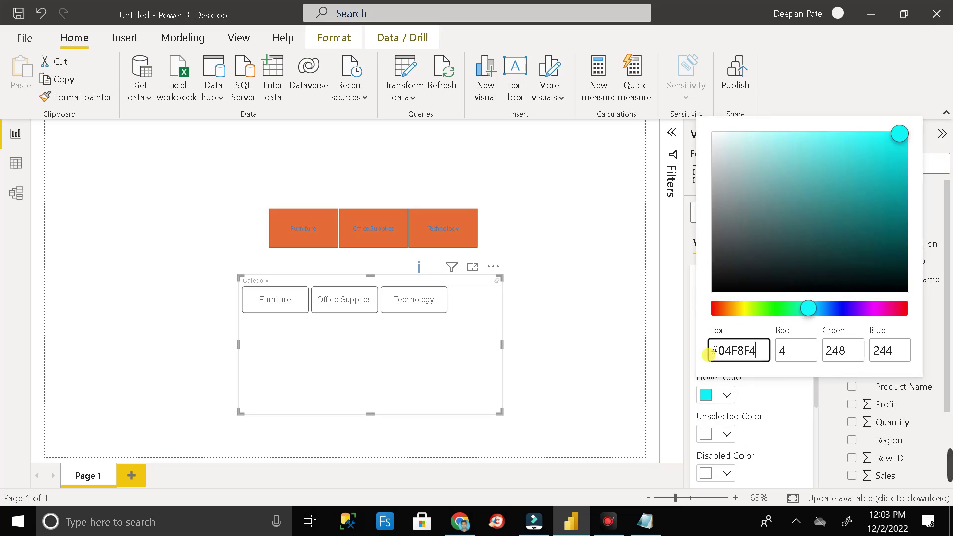
{"action": "left_click", "coordinate": [793, 412]}
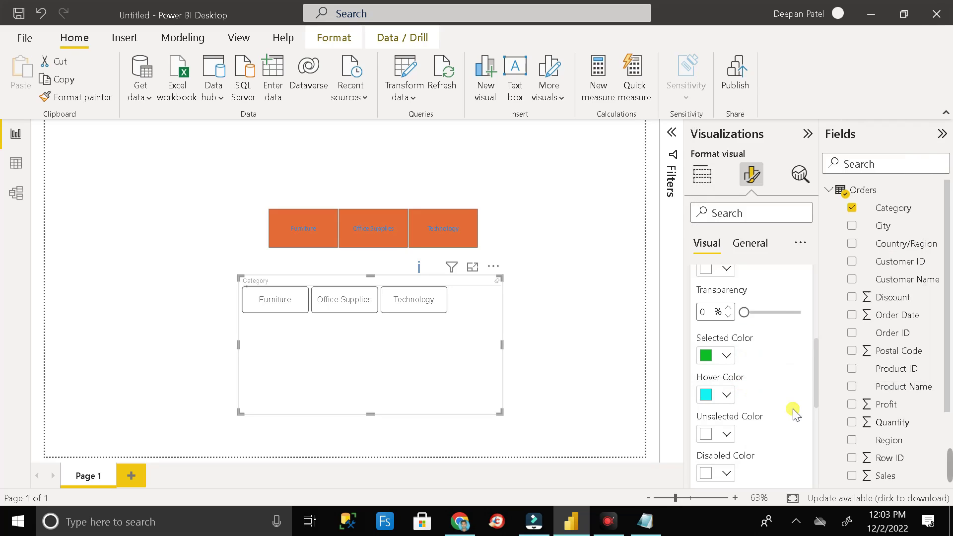
Set the unselected chiclet color to dark purple #25026C.
{"action": "scroll", "coordinate": [791, 411], "scroll_direction": "down", "scroll_amount": 1}
{"action": "scroll", "coordinate": [793, 405], "scroll_direction": "up", "scroll_amount": 1}
{"action": "scroll", "coordinate": [757, 434], "scroll_direction": "down", "scroll_amount": 1}
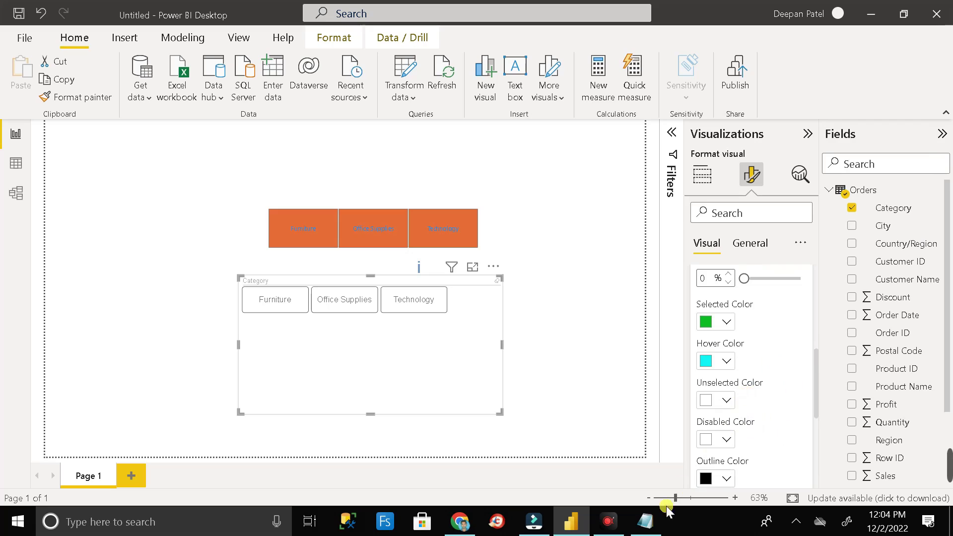
{"action": "left_click", "coordinate": [727, 401]}
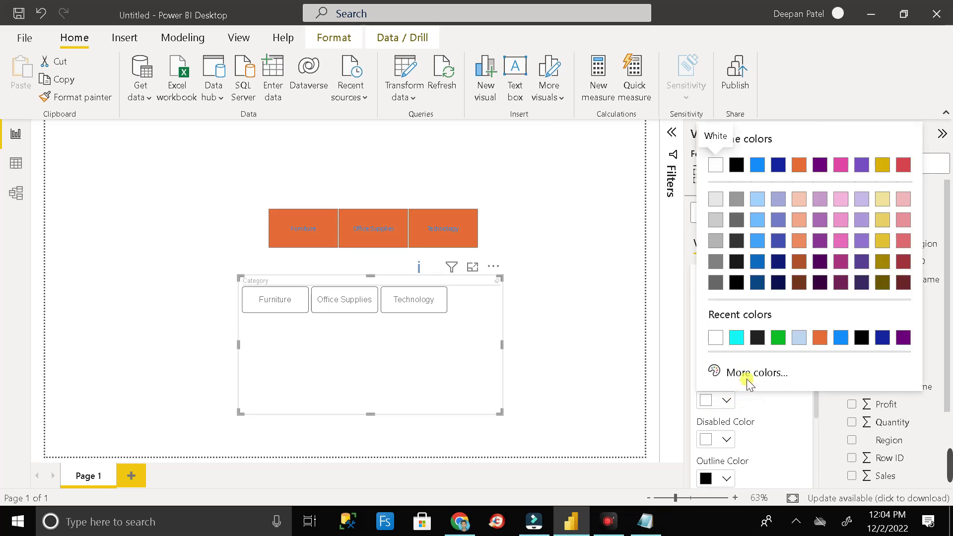
{"action": "left_click", "coordinate": [720, 370]}
{"action": "left_click_drag", "start_coordinate": [757, 357], "coordinate": [701, 358]}
{"action": "type", "text": "#25026C"}
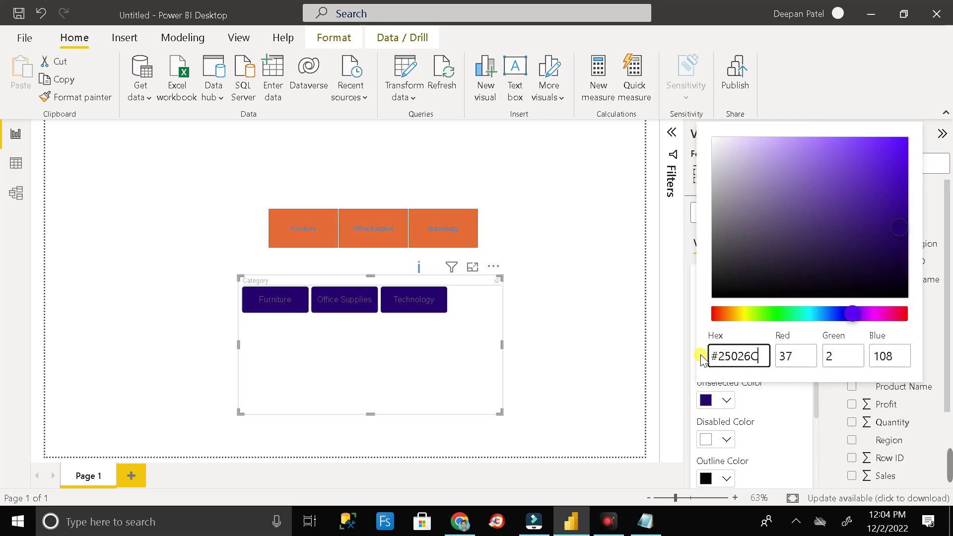
{"action": "left_click", "coordinate": [690, 368]}
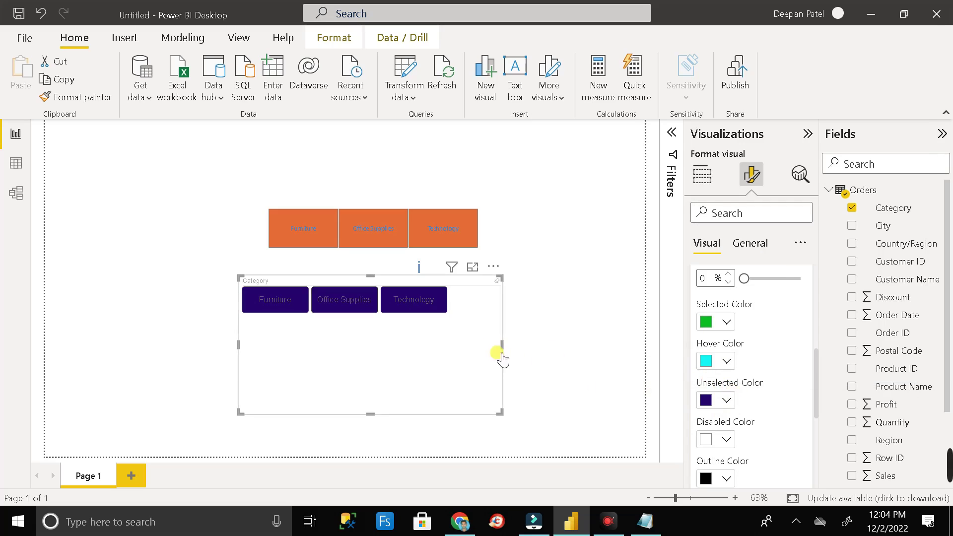
Make the chiclet text White, then select Office Supplies to filter the orange slicer.
{"action": "scroll", "coordinate": [730, 376], "scroll_direction": "up", "scroll_amount": 2}
{"action": "scroll", "coordinate": [729, 375], "scroll_direction": "up", "scroll_amount": 4}
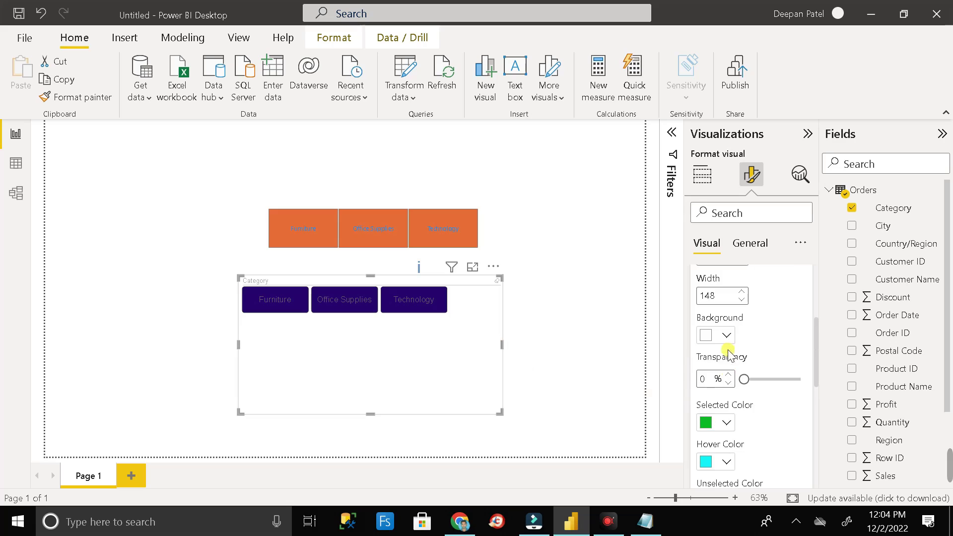
{"action": "scroll", "coordinate": [730, 353], "scroll_direction": "down", "scroll_amount": 8}
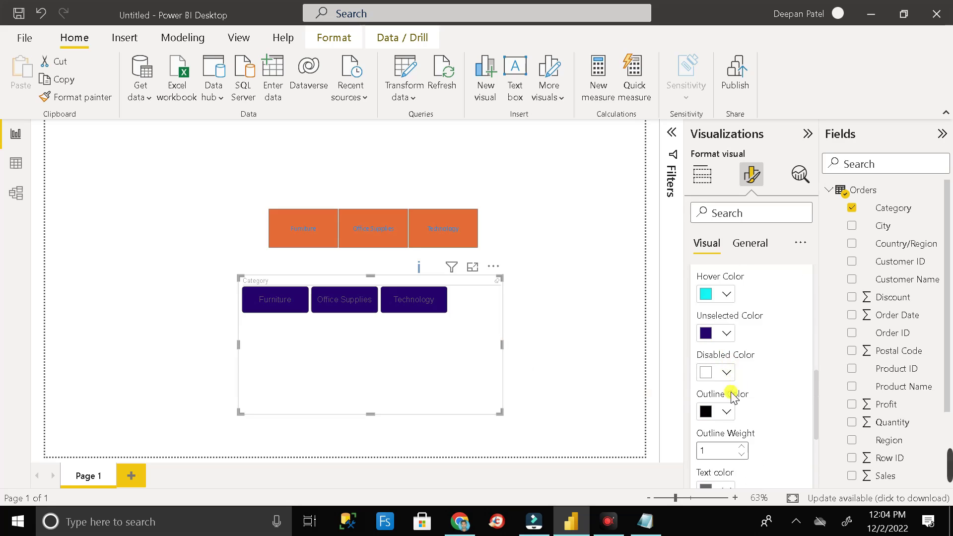
{"action": "scroll", "coordinate": [750, 425], "scroll_direction": "down", "scroll_amount": 2}
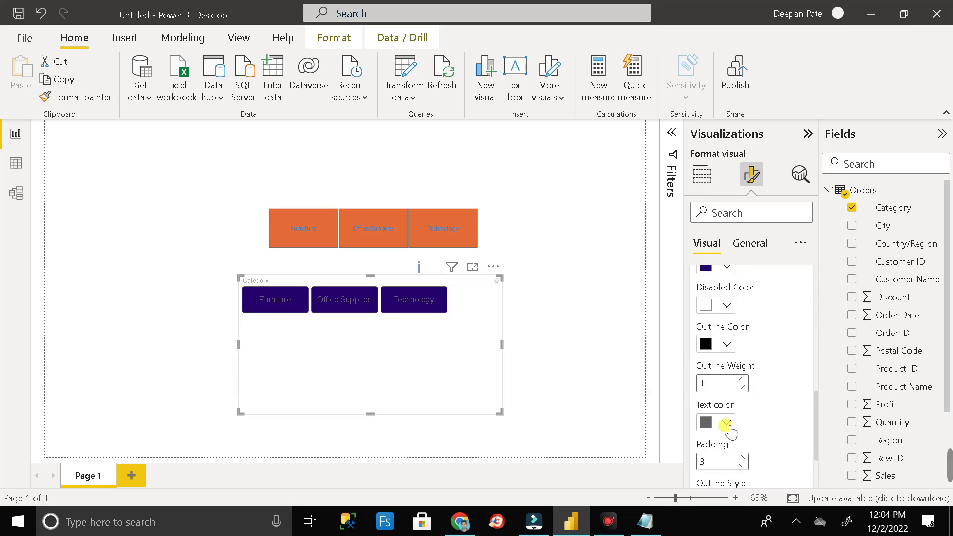
{"action": "left_click", "coordinate": [726, 422]}
{"action": "left_click", "coordinate": [736, 361]}
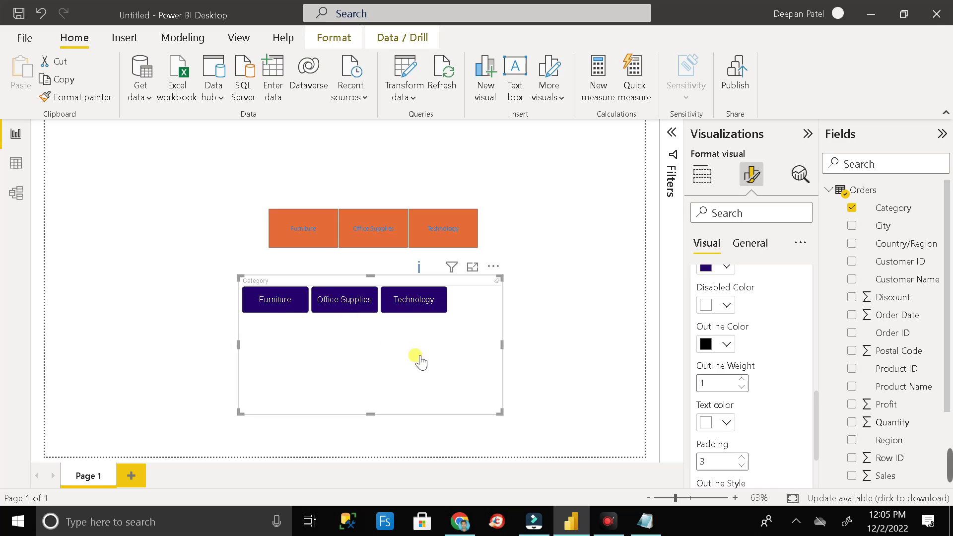
{"action": "left_click", "coordinate": [372, 309]}
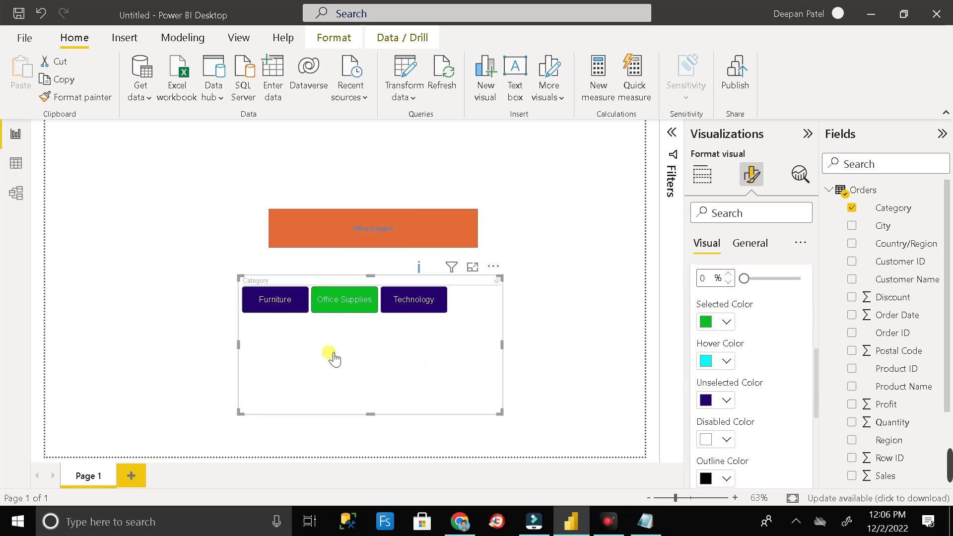
Turn off the Chiclet Slicer header and shrink the visual's height and width to fit the chiclets.
{"action": "scroll", "coordinate": [729, 384], "scroll_direction": "up", "scroll_amount": 3}
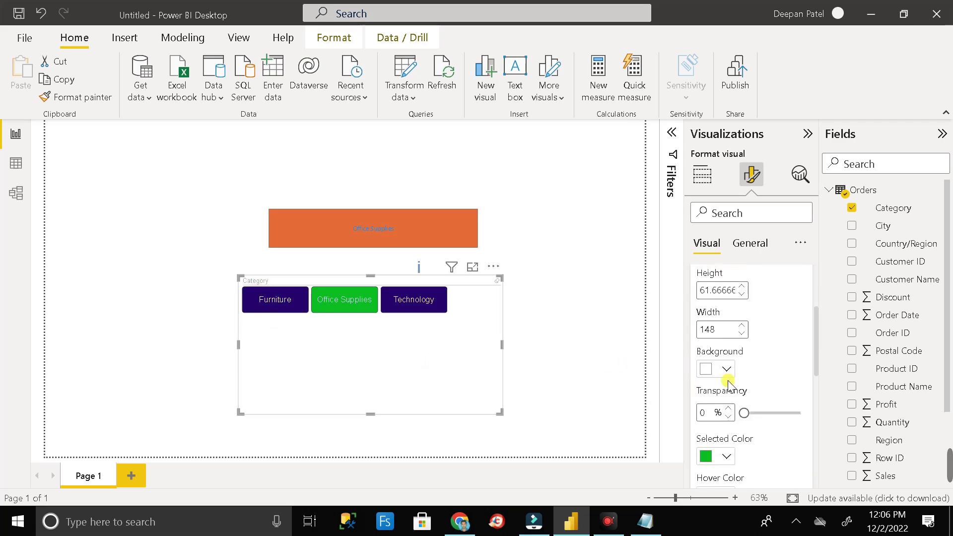
{"action": "scroll", "coordinate": [729, 385], "scroll_direction": "up", "scroll_amount": 3}
{"action": "left_click", "coordinate": [798, 311]}
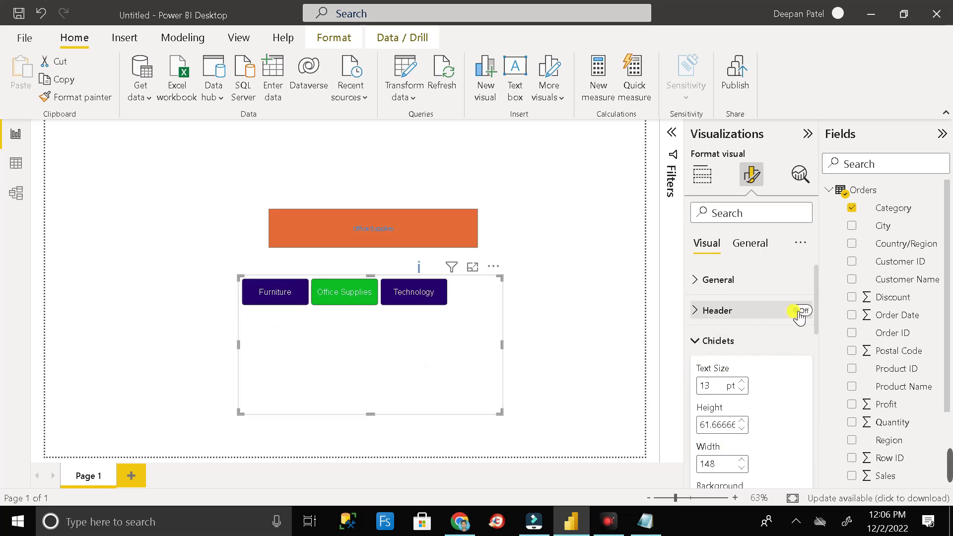
{"action": "left_click_drag", "start_coordinate": [376, 413], "coordinate": [375, 318]}
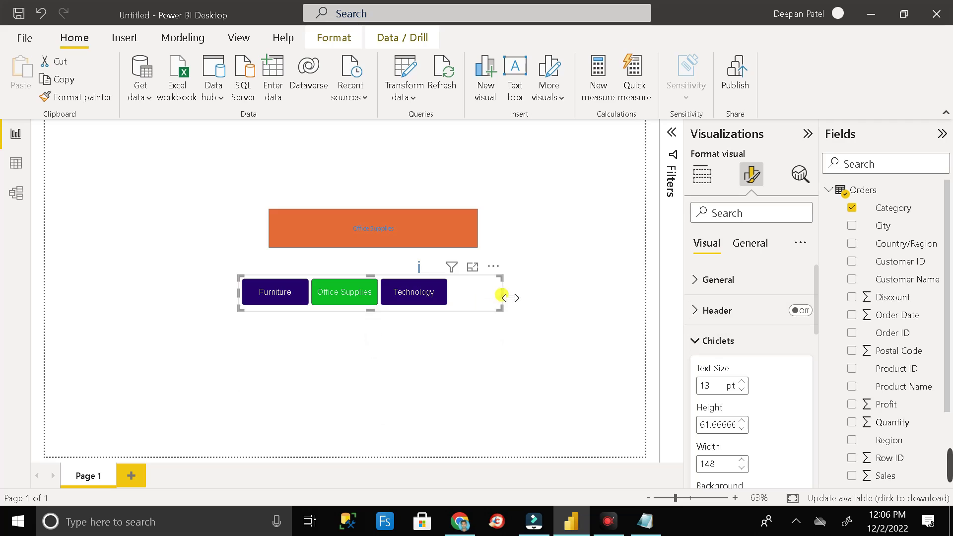
{"action": "left_click_drag", "start_coordinate": [501, 296], "coordinate": [459, 299]}
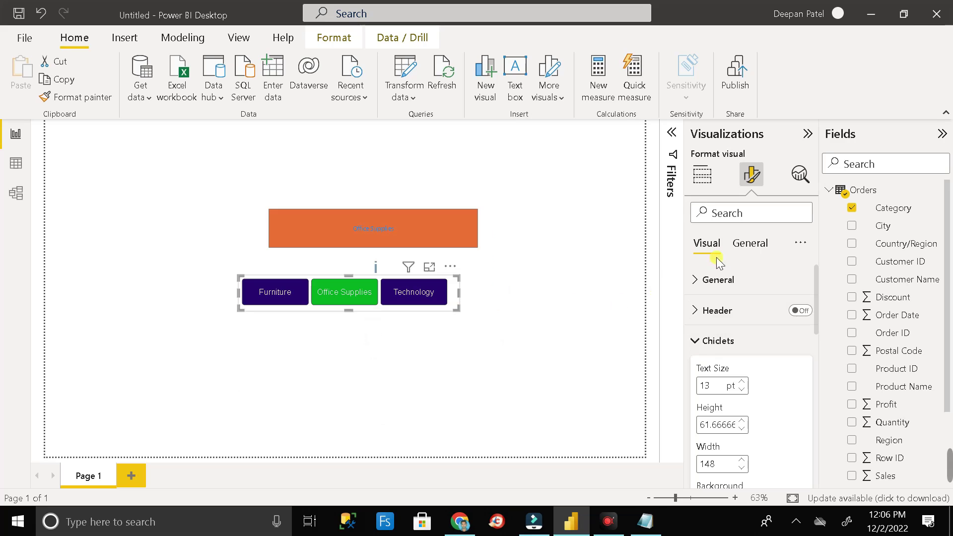
Under General effects, turn the slicer's Background off and Shadow on.
{"action": "left_click", "coordinate": [745, 248]}
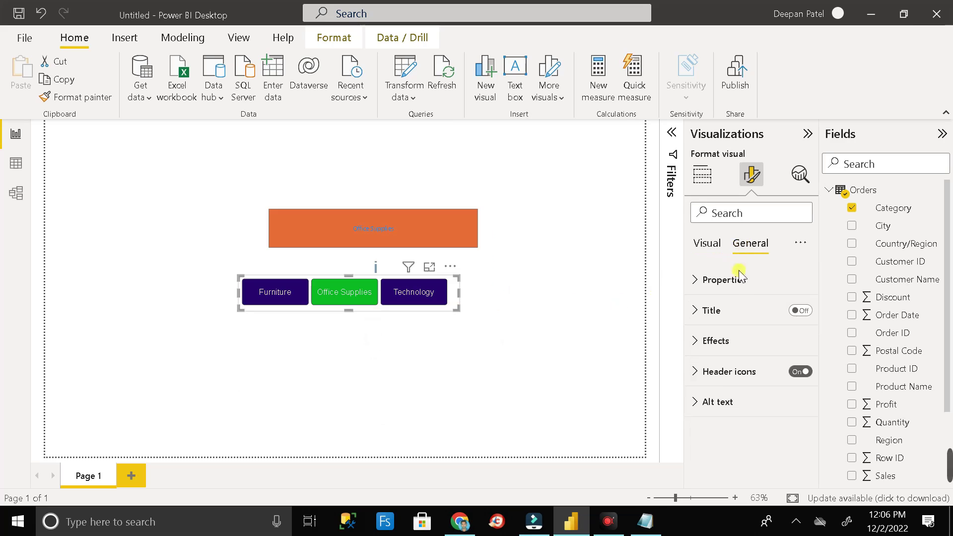
{"action": "left_click", "coordinate": [705, 342]}
{"action": "scroll", "coordinate": [724, 362], "scroll_direction": "down", "scroll_amount": 2}
{"action": "scroll", "coordinate": [734, 382], "scroll_direction": "up", "scroll_amount": 2}
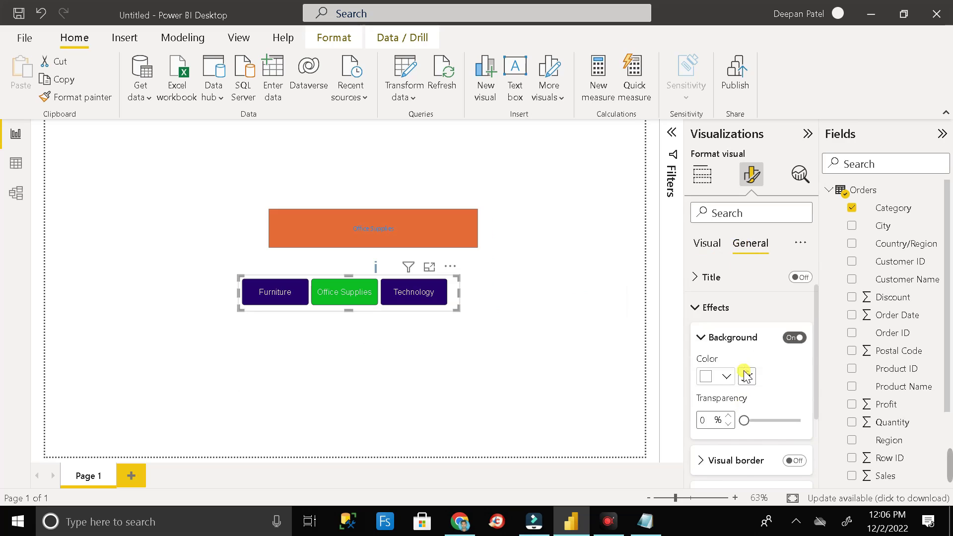
{"action": "scroll", "coordinate": [734, 386], "scroll_direction": "down", "scroll_amount": 1}
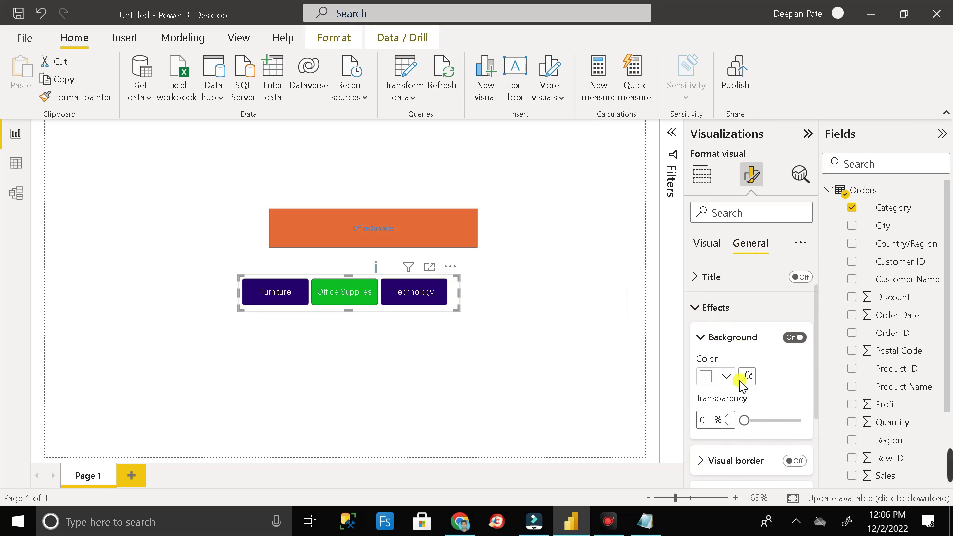
{"action": "left_click", "coordinate": [795, 338]}
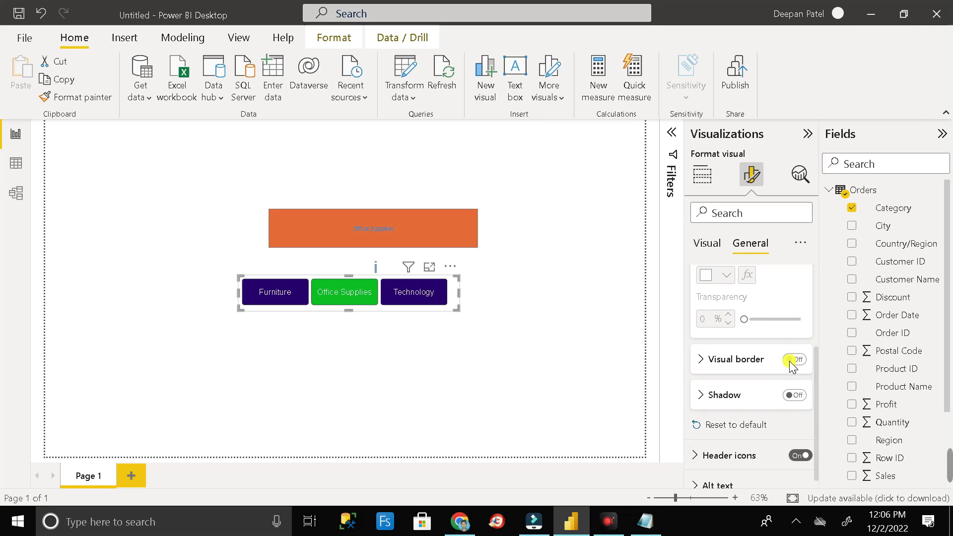
{"action": "scroll", "coordinate": [790, 360], "scroll_direction": "down", "scroll_amount": 3}
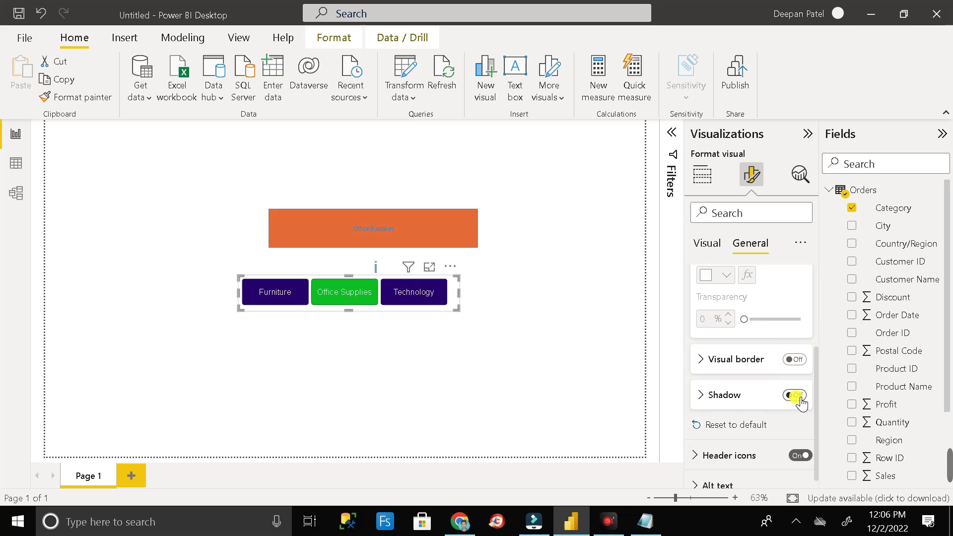
{"action": "left_click", "coordinate": [795, 395]}
{"action": "left_click", "coordinate": [440, 340]}
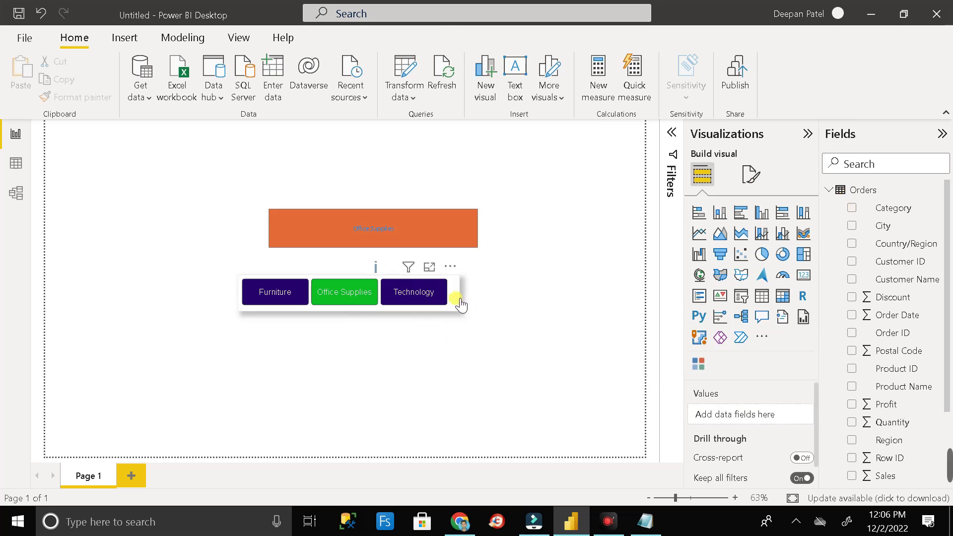
Narrow the Chiclet Slicer slightly so it lines up beneath the orange slicer.
{"action": "left_click", "coordinate": [457, 299]}
{"action": "left_click_drag", "start_coordinate": [458, 297], "coordinate": [455, 298]}
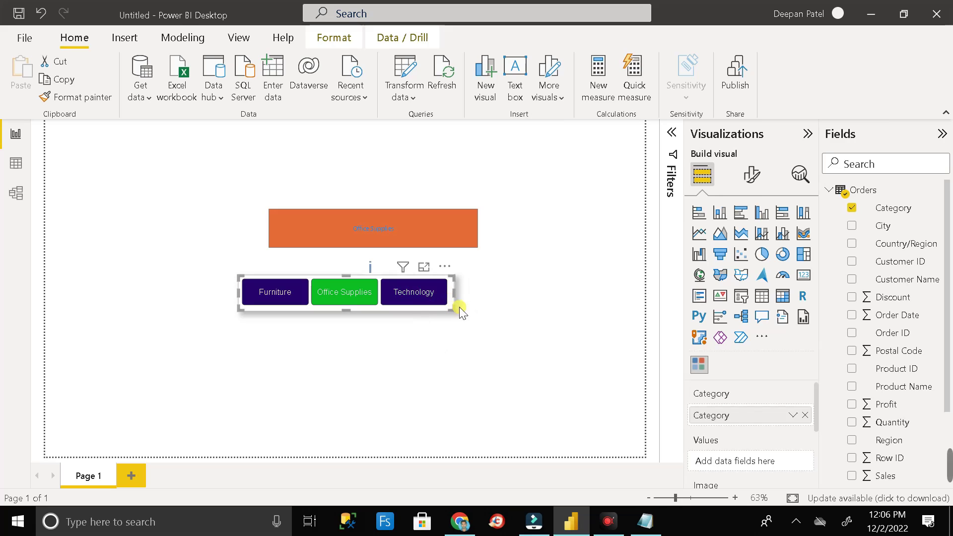